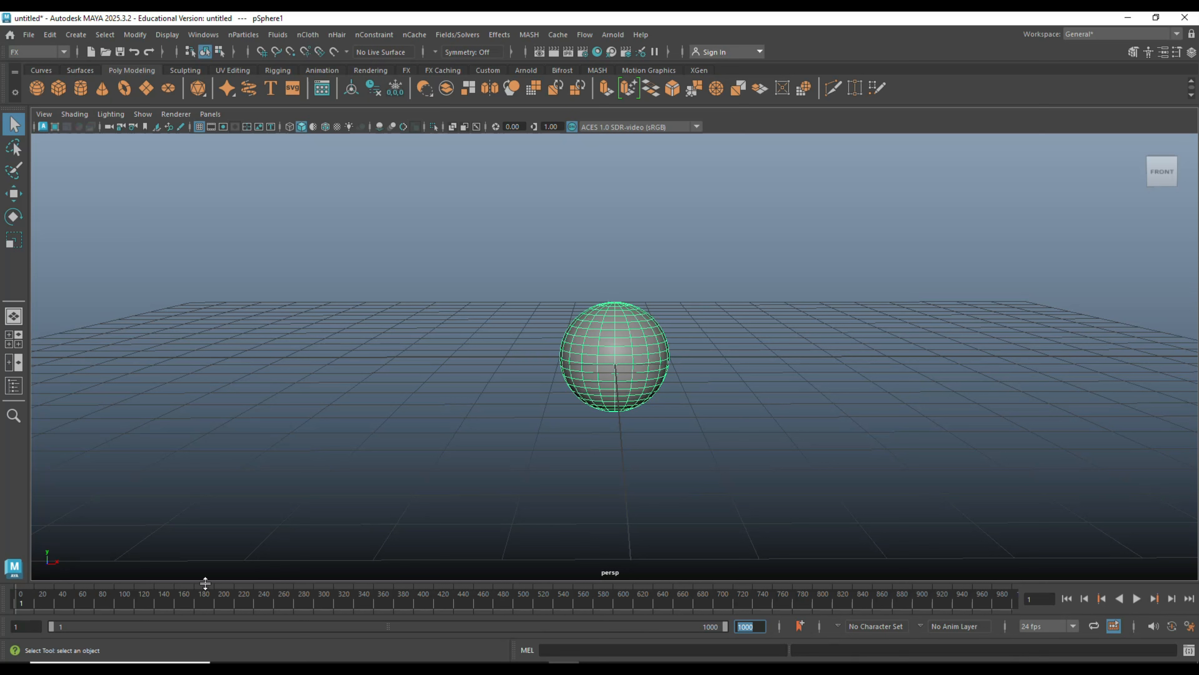
Play the timeline to preview the sphere without any dynamics, and return to the first frame
left_click(1137, 598)
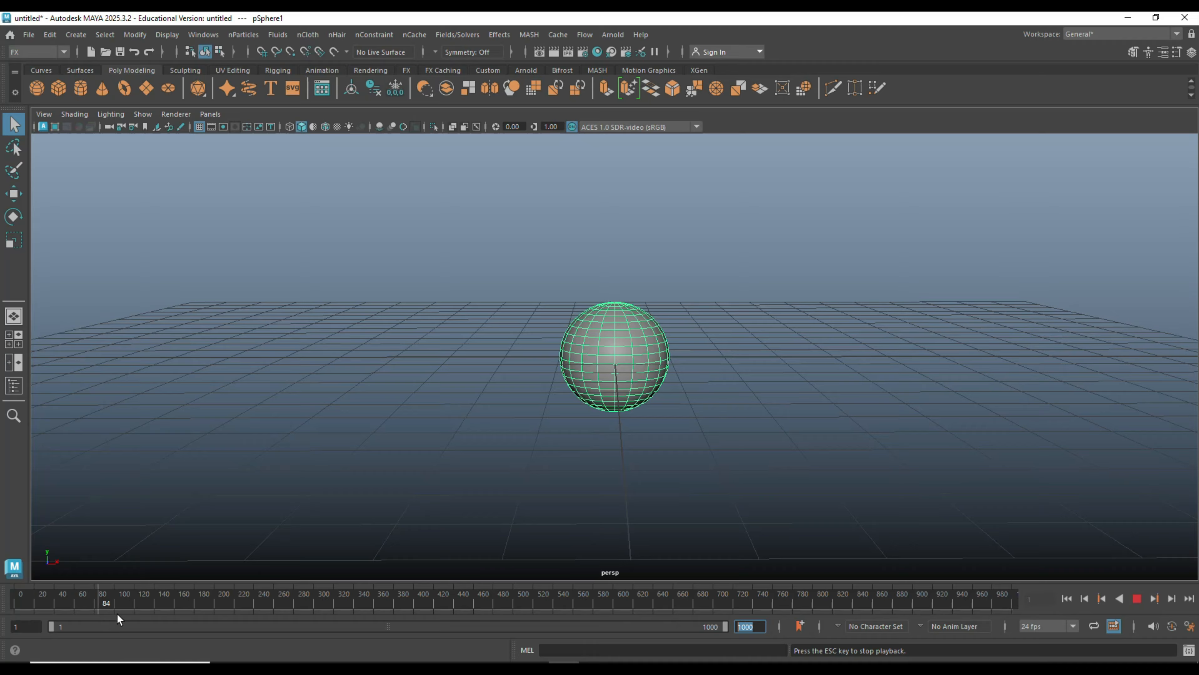
left_click(1136, 598)
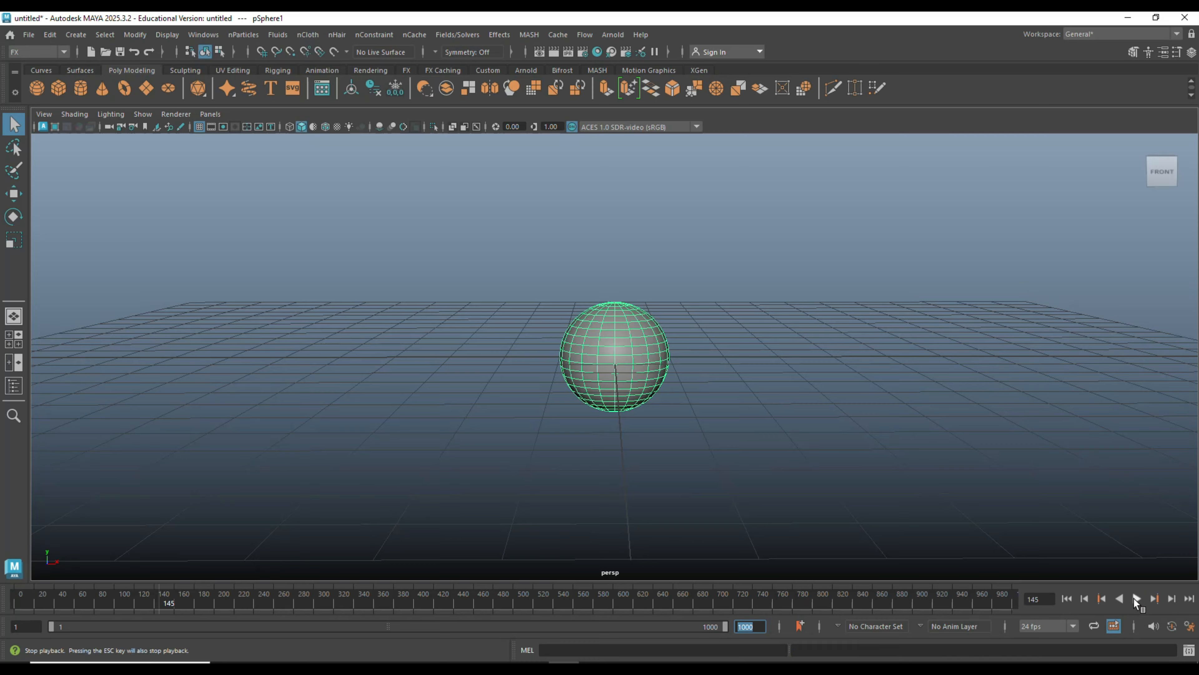
left_click(1066, 599)
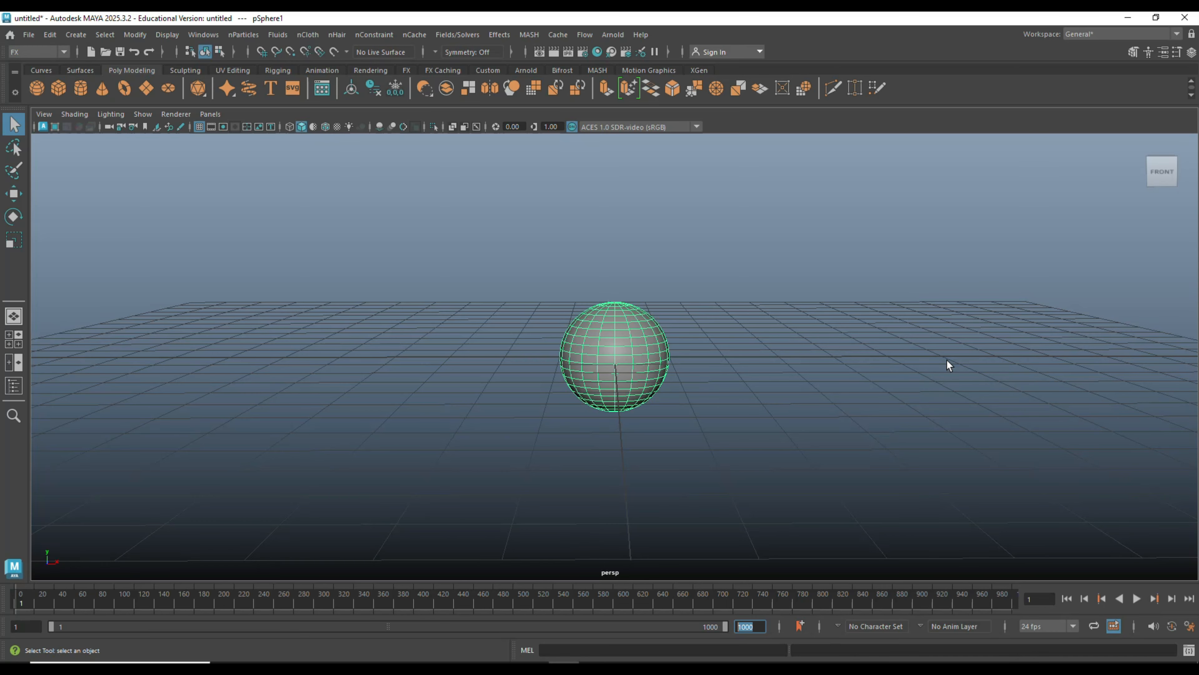
Move the sphere up in the front view until it rests on the grid, and return to the perspective view
left_click(14, 339)
key("space")
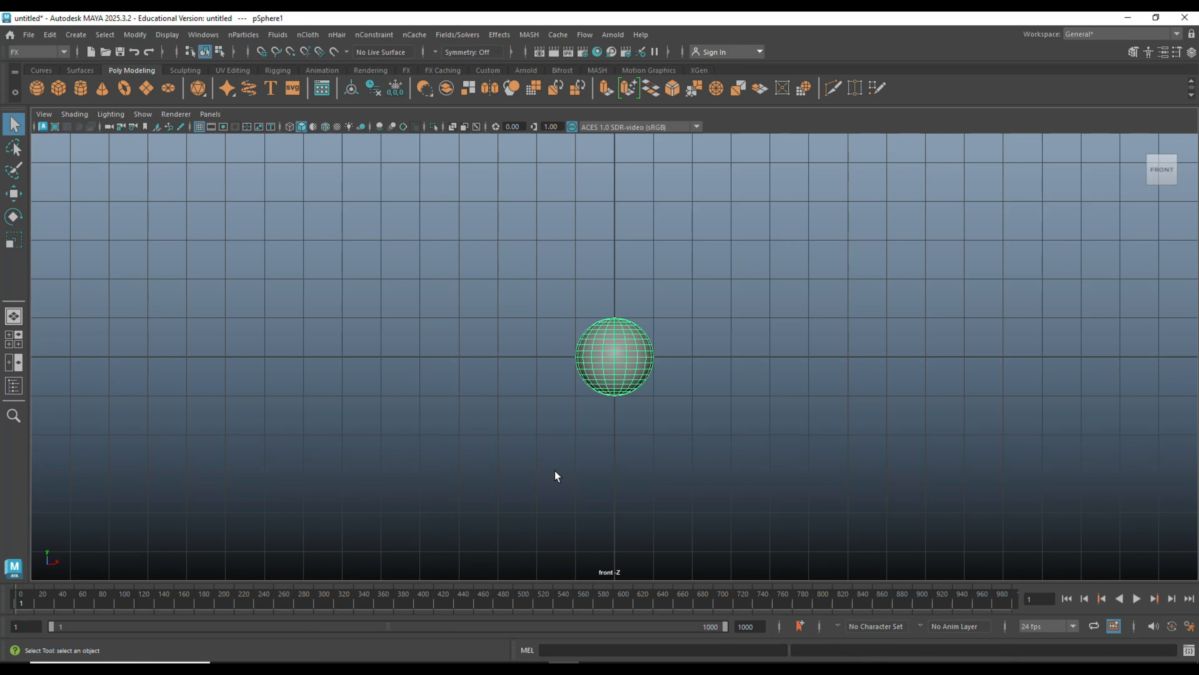
key("w")
left_click_drag(614, 301, 609, 259)
left_click(13, 338)
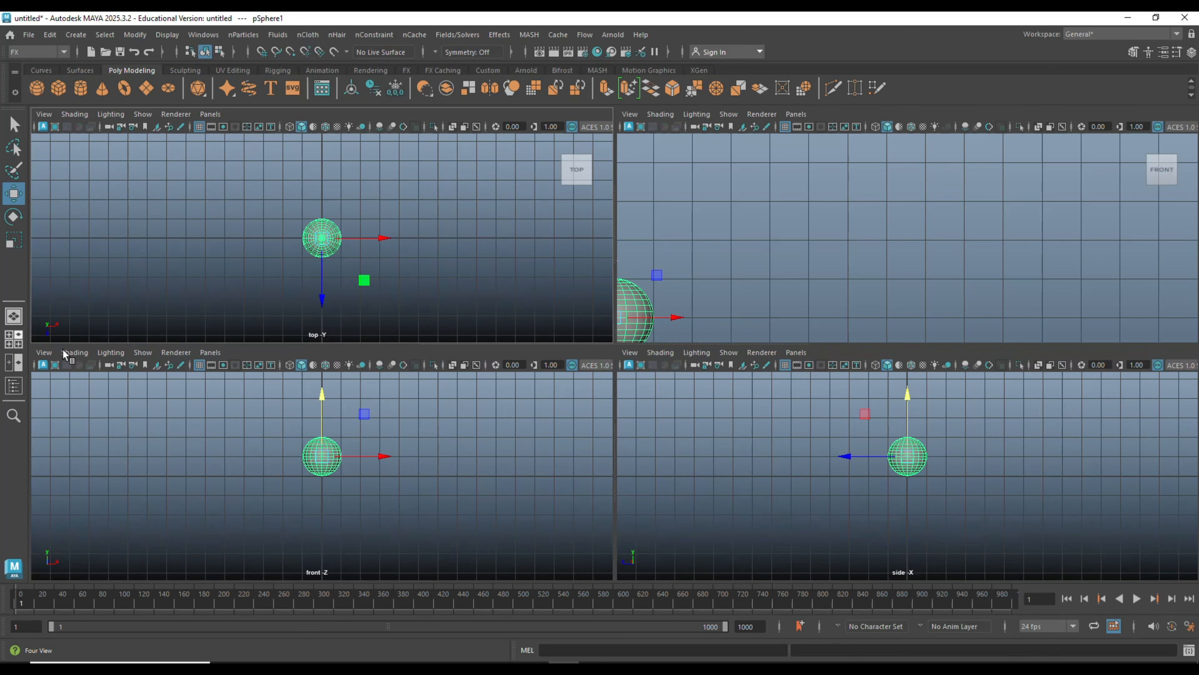
key("space")
scroll(839, 343, "down", 5)
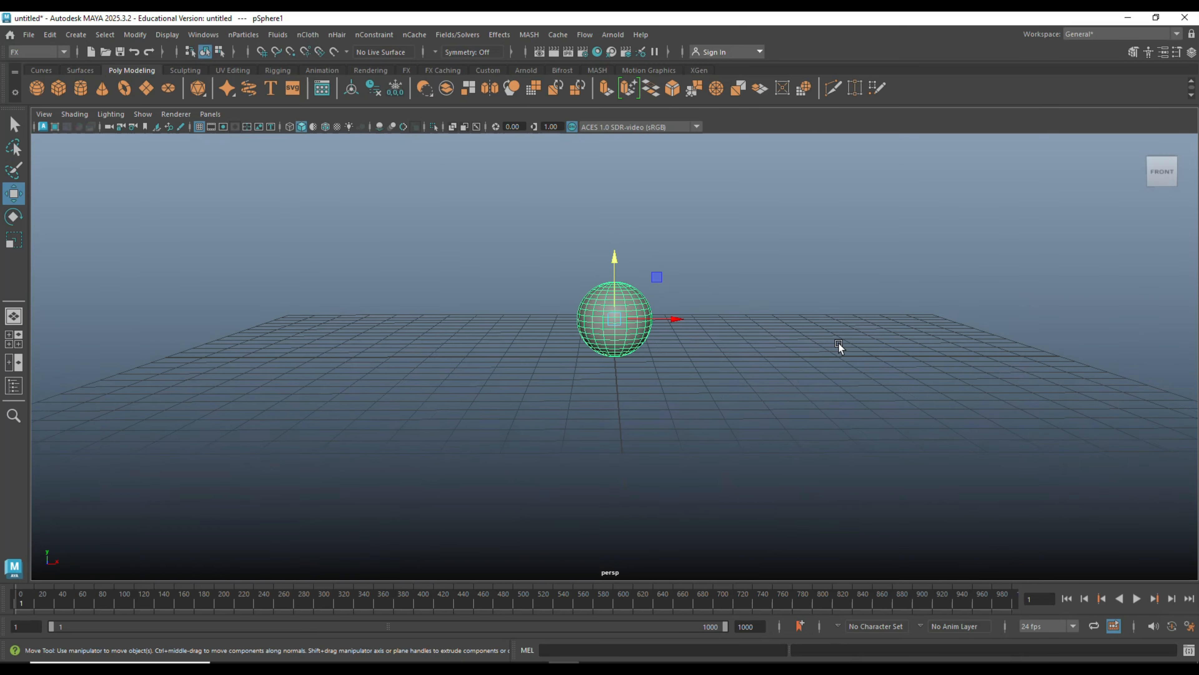
mouse_move(788, 408)
left_mouse_down("alt")
mouse_move(816, 423)
mouse_move(787, 406)
left_mouse_up("alt")
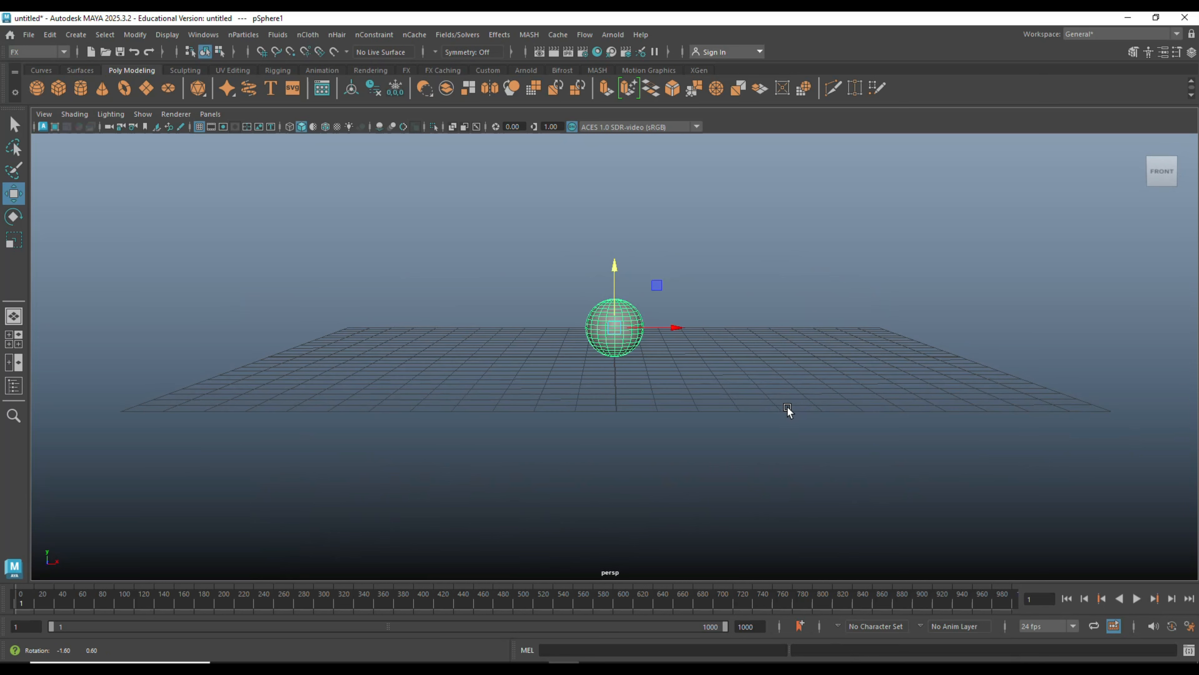
middle_click_drag(787, 406, 758, 432, "alt")
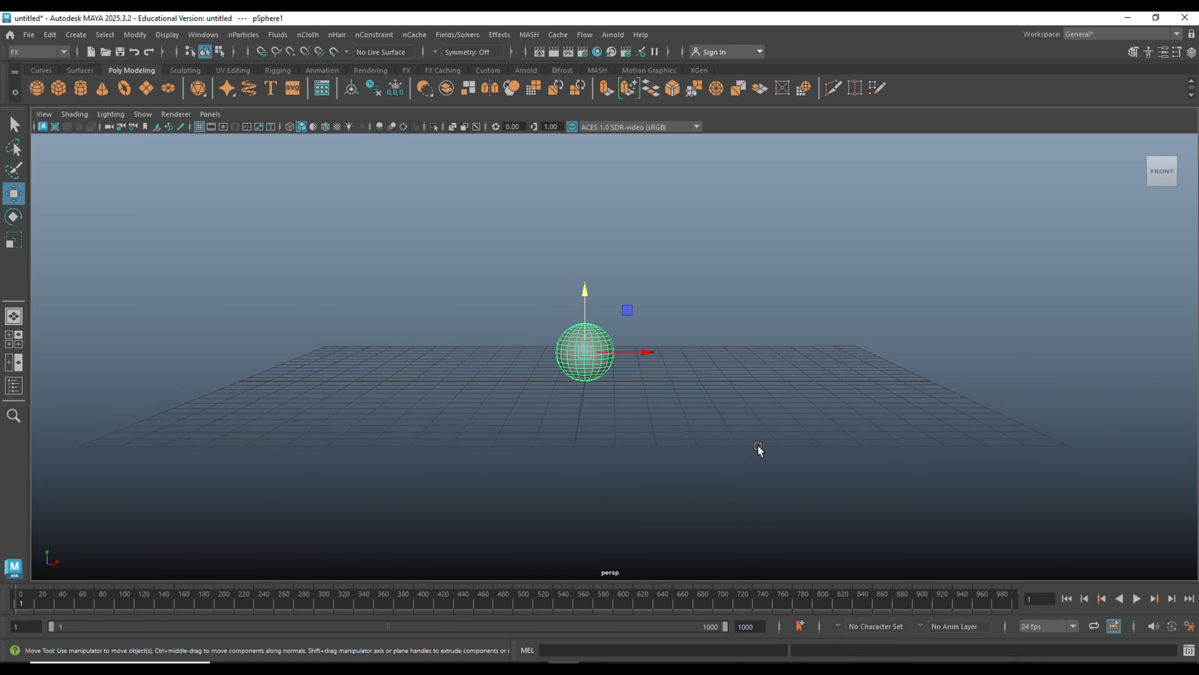
scroll(759, 447, "up", 3)
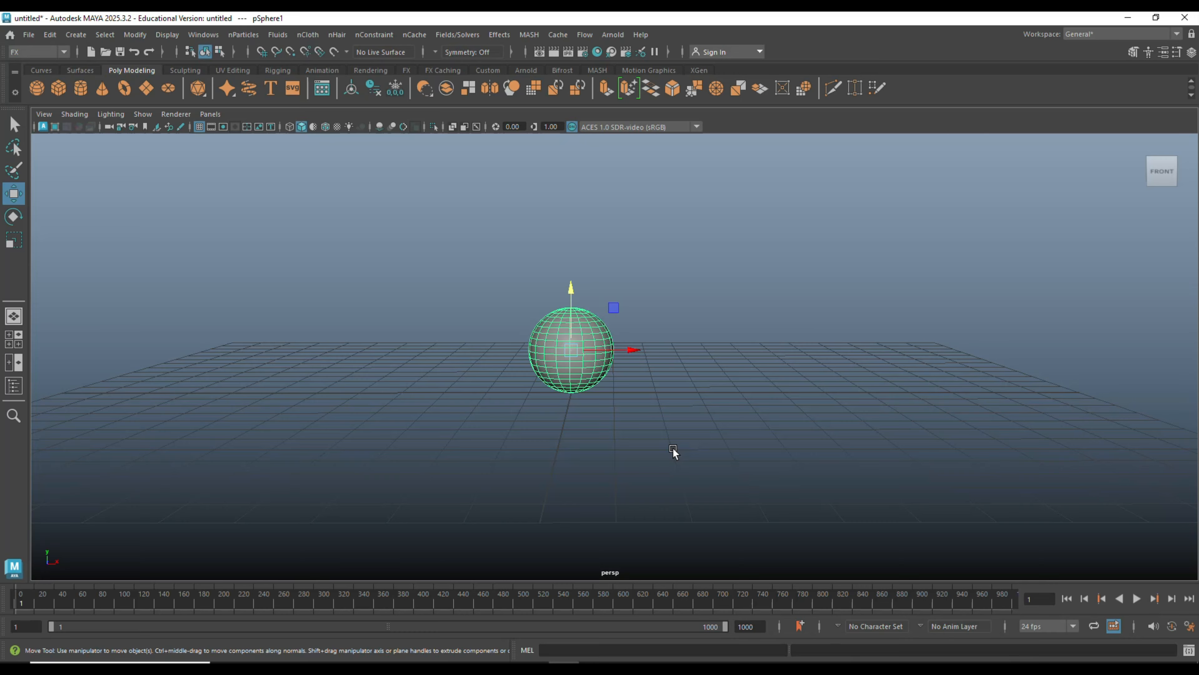
Add a gravity field to the selected sphere and display the scene outliner and the field's attributes
left_click(468, 37)
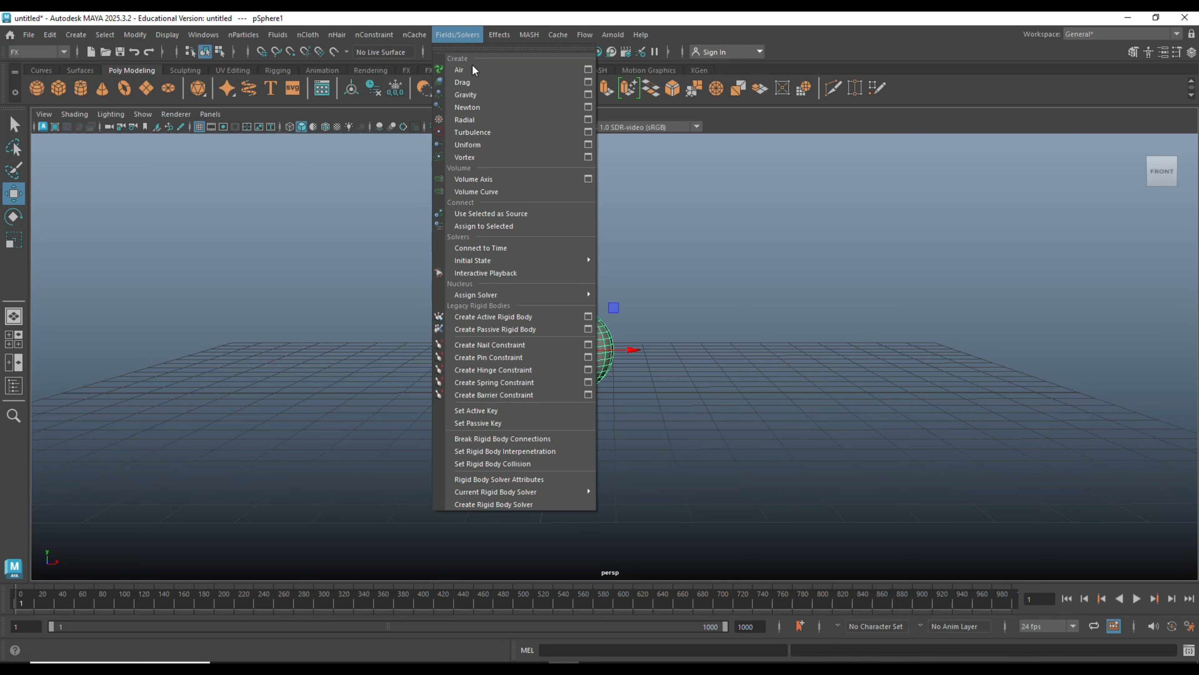
left_click(484, 94)
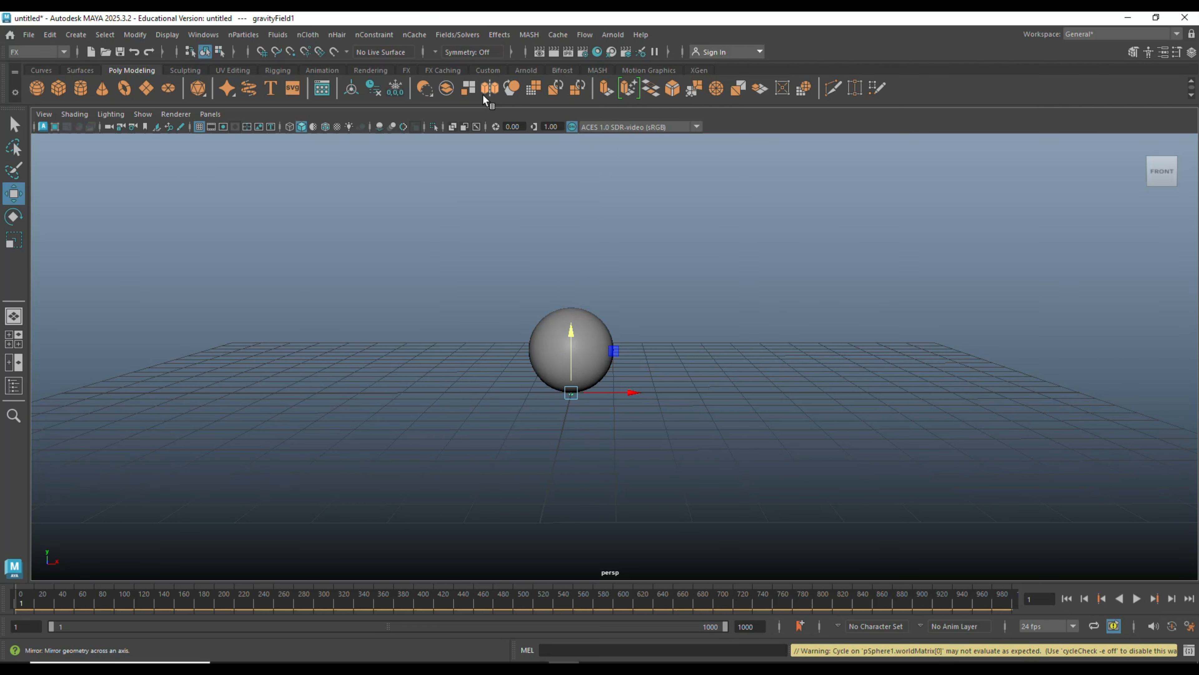
left_click(14, 386)
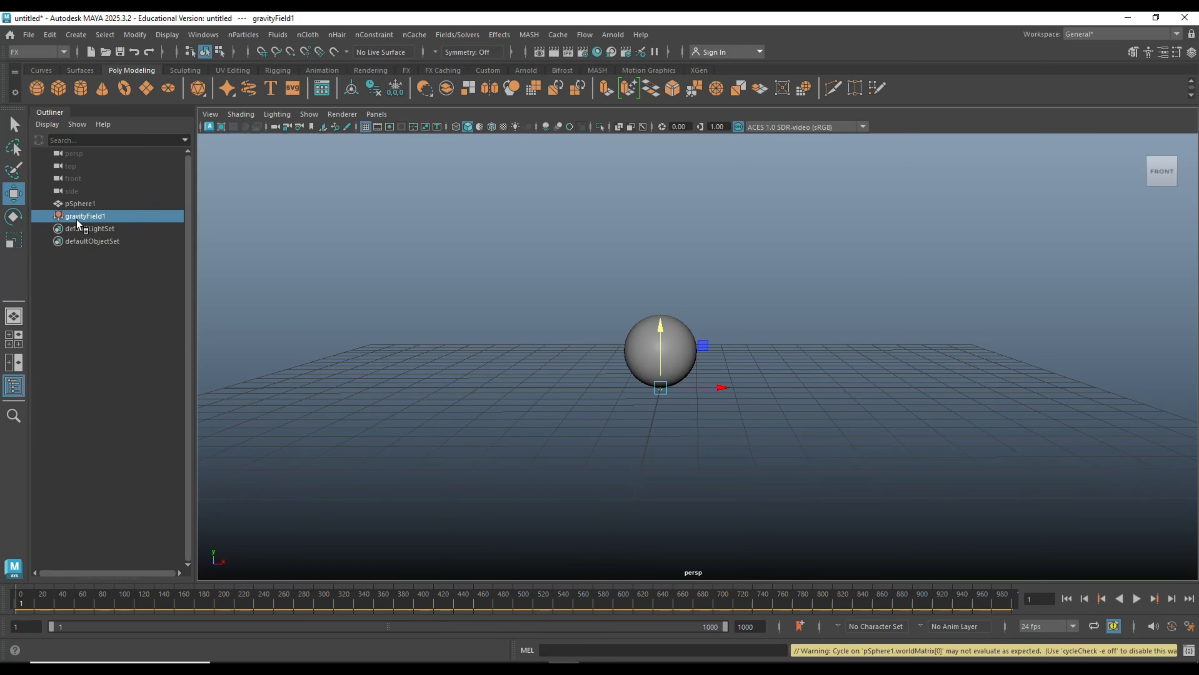
key("ctrl+a")
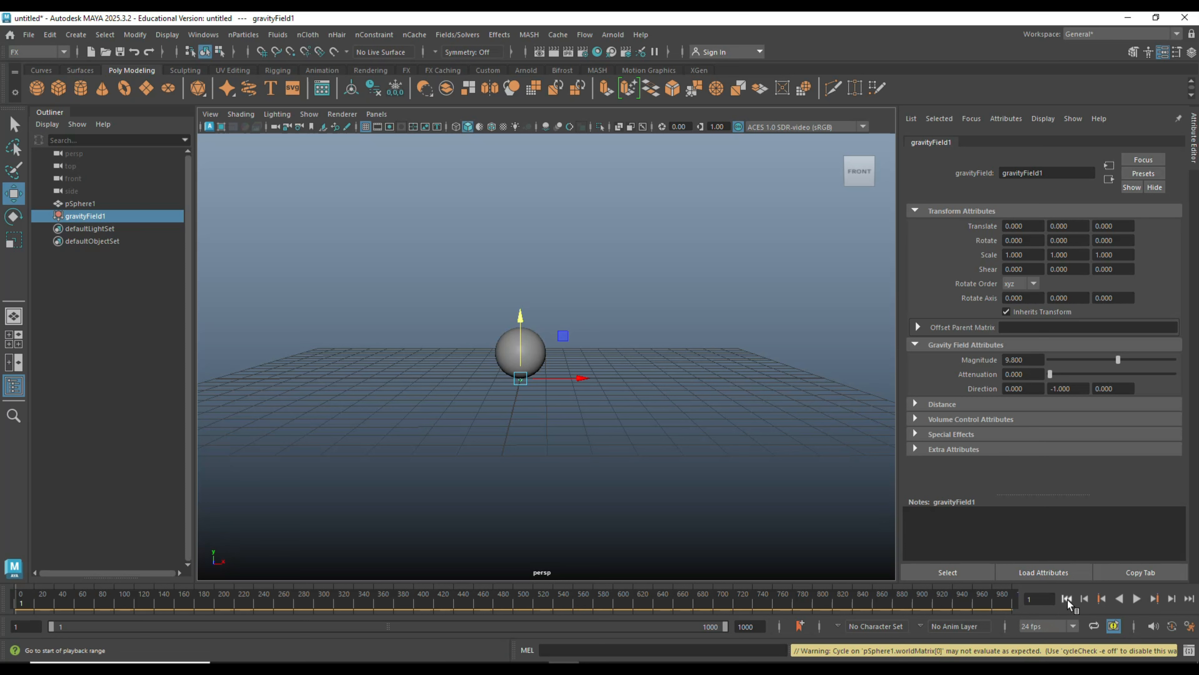
Play the simulation to check how the default gravity moves the sphere, and return to the first frame
left_click(1137, 599)
left_click(1137, 599)
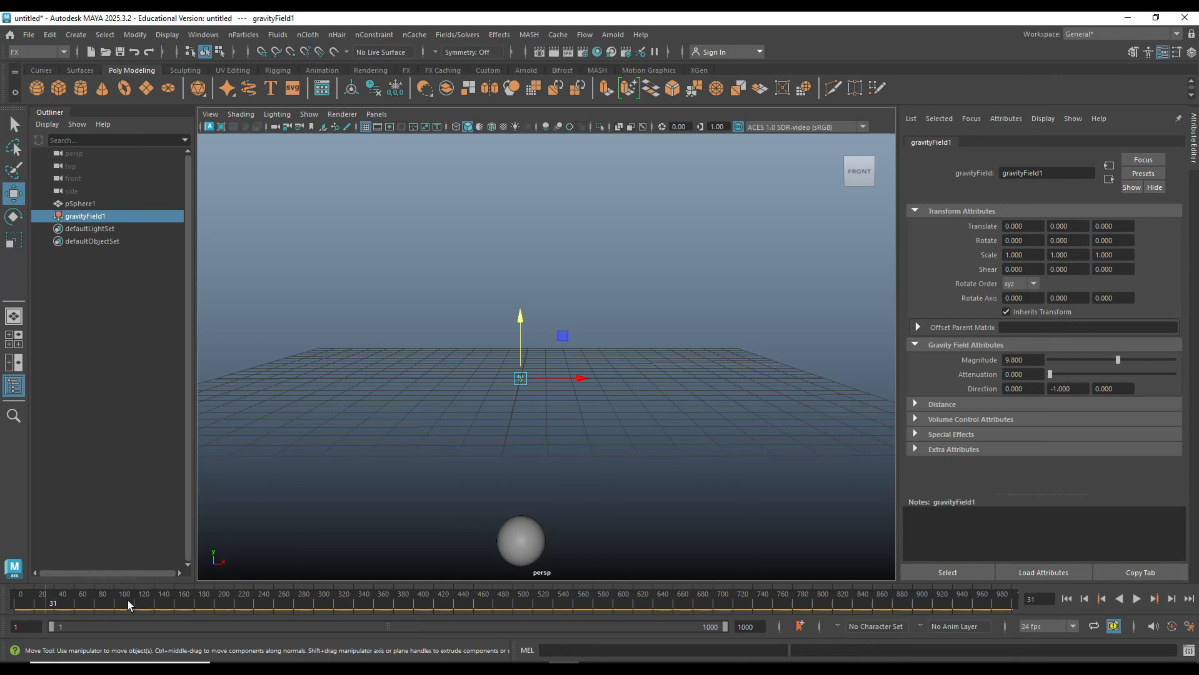
key("alt+shift+v")
key("alt+v")
key("alt+v")
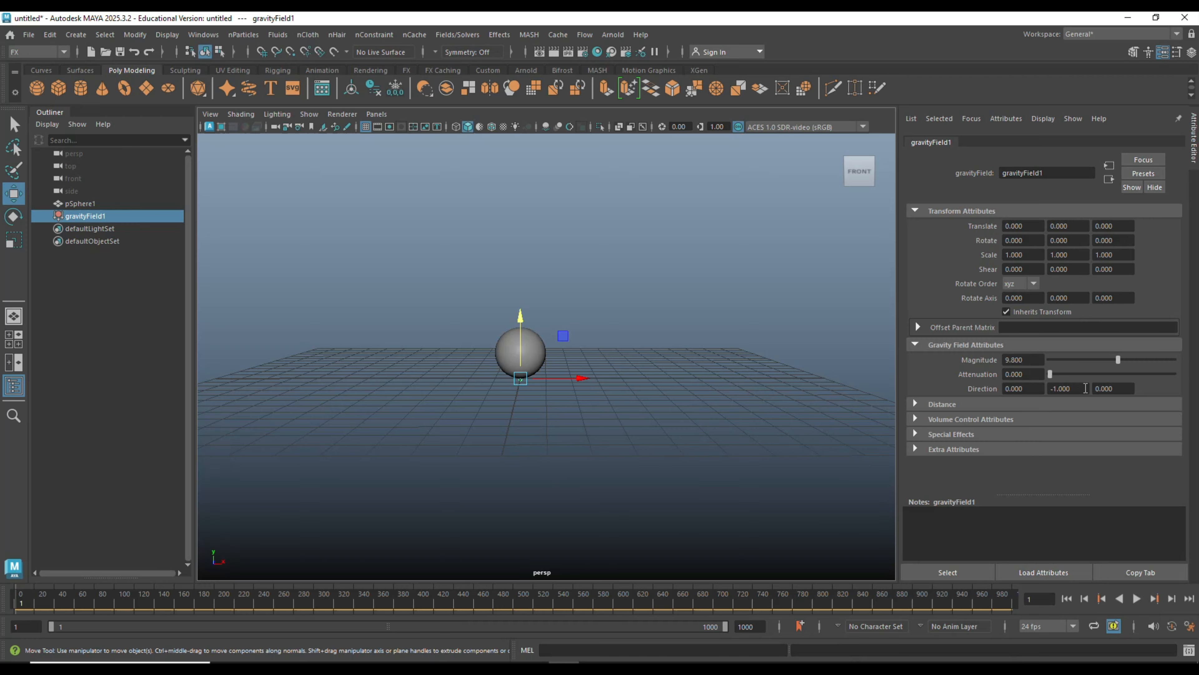
Set the gravity field's Y direction to 1
left_click_drag(1085, 388, 1055, 390)
type("1")
key("Return")
Play the simulation to check the sphere's motion with gravity pointing up, and return to the first frame
left_click(1137, 598)
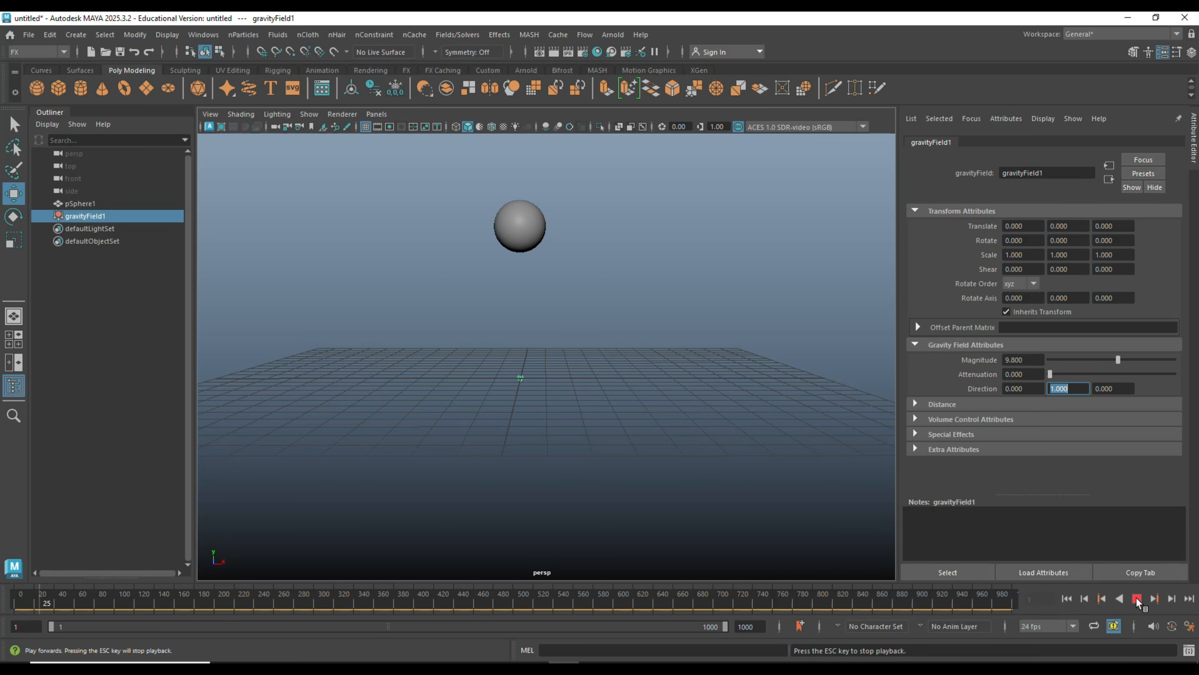
left_click(1137, 598)
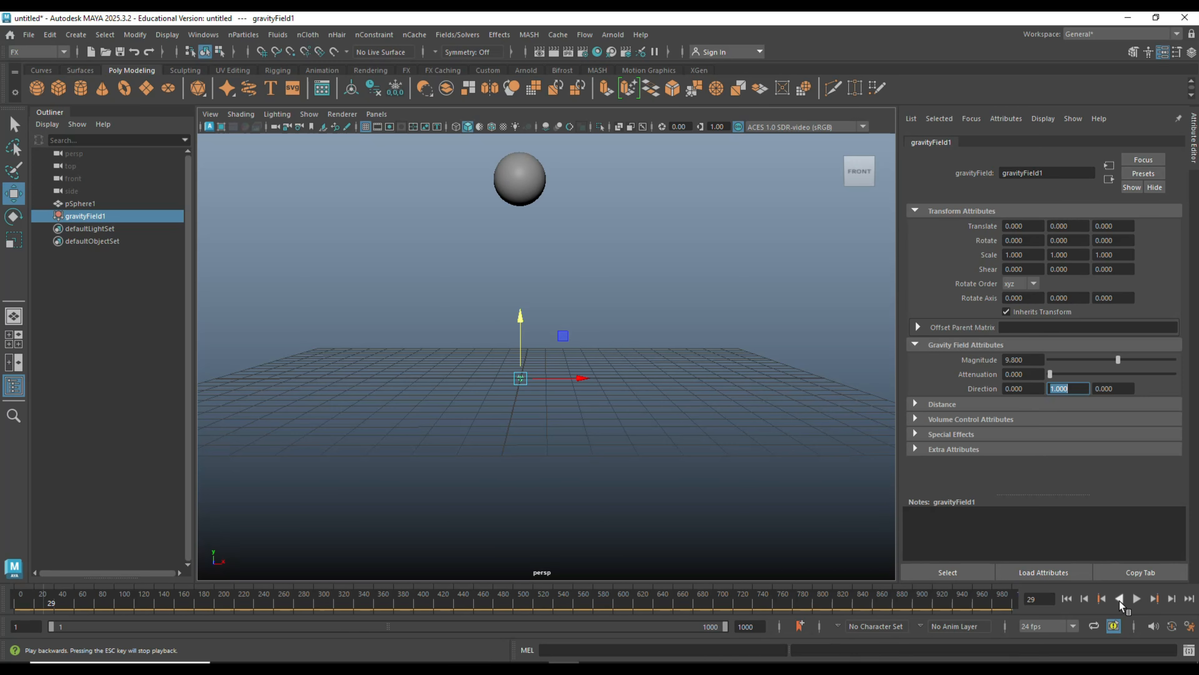
left_click(1120, 599)
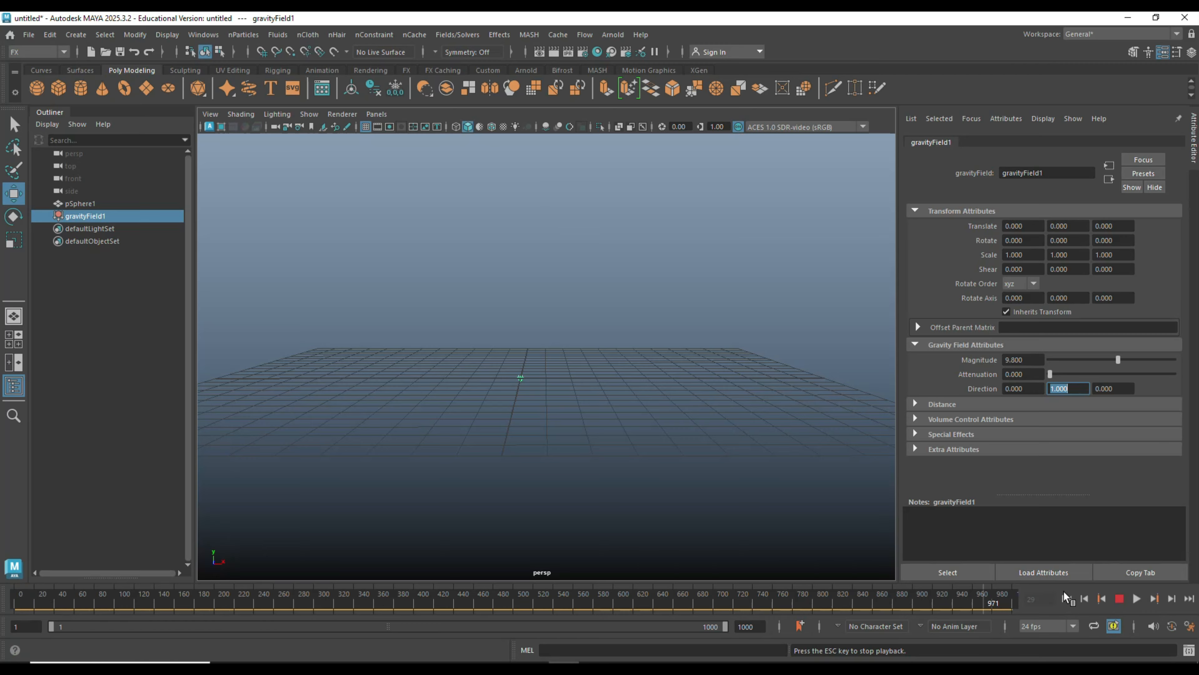
left_click(1118, 599)
left_click_drag(902, 603, 21, 605)
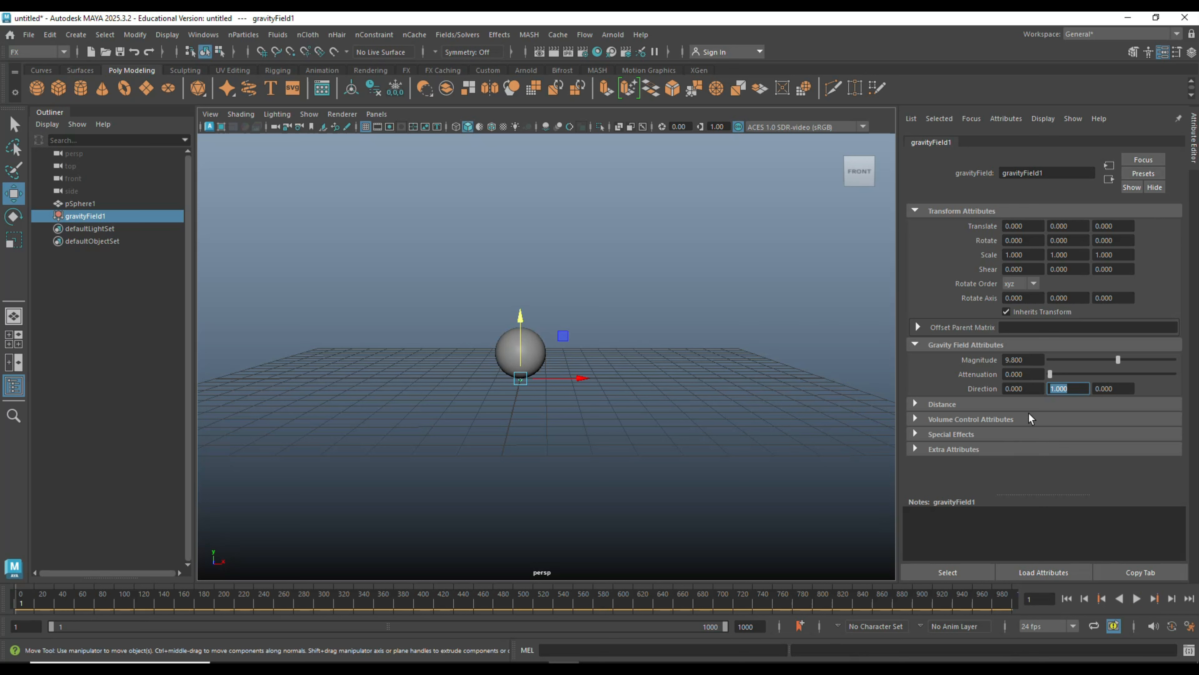
Set the gravity field's X direction to 1 and its Y direction to 0
left_click(1031, 389)
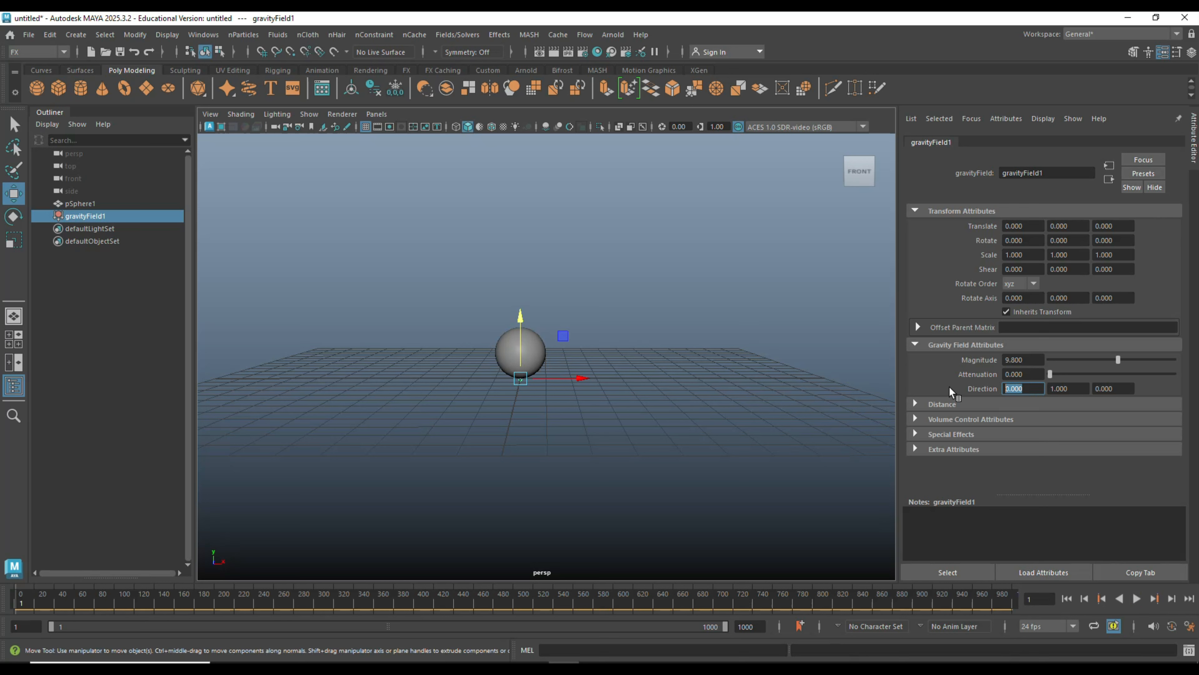
type("1")
left_click(1079, 388)
type("0")
key("Return")
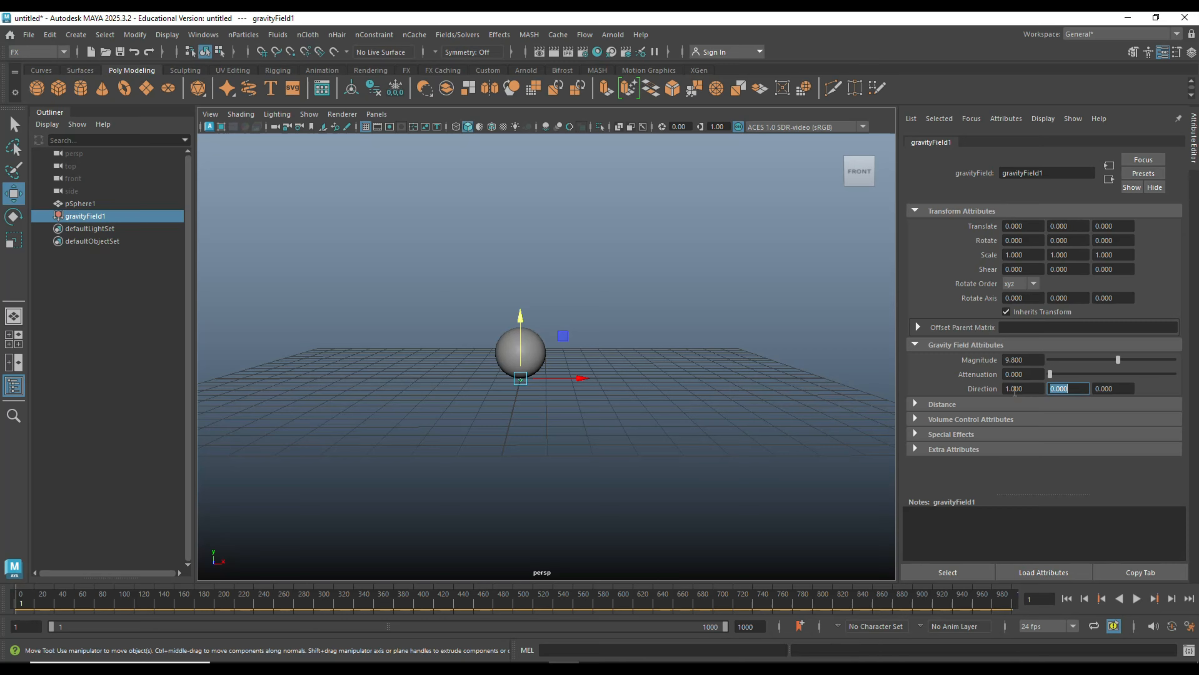
Play the simulation to check the sphere's sideways motion along X, and return to the first frame
left_click(1137, 599)
left_click(1136, 599)
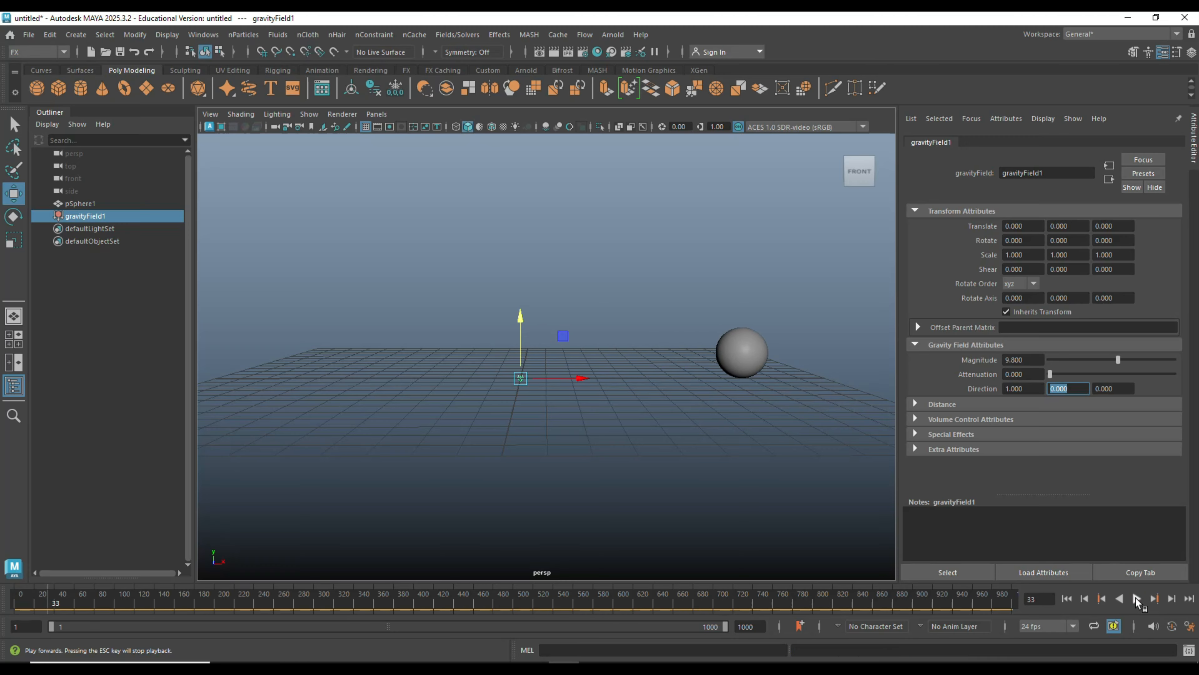
left_click(1066, 599)
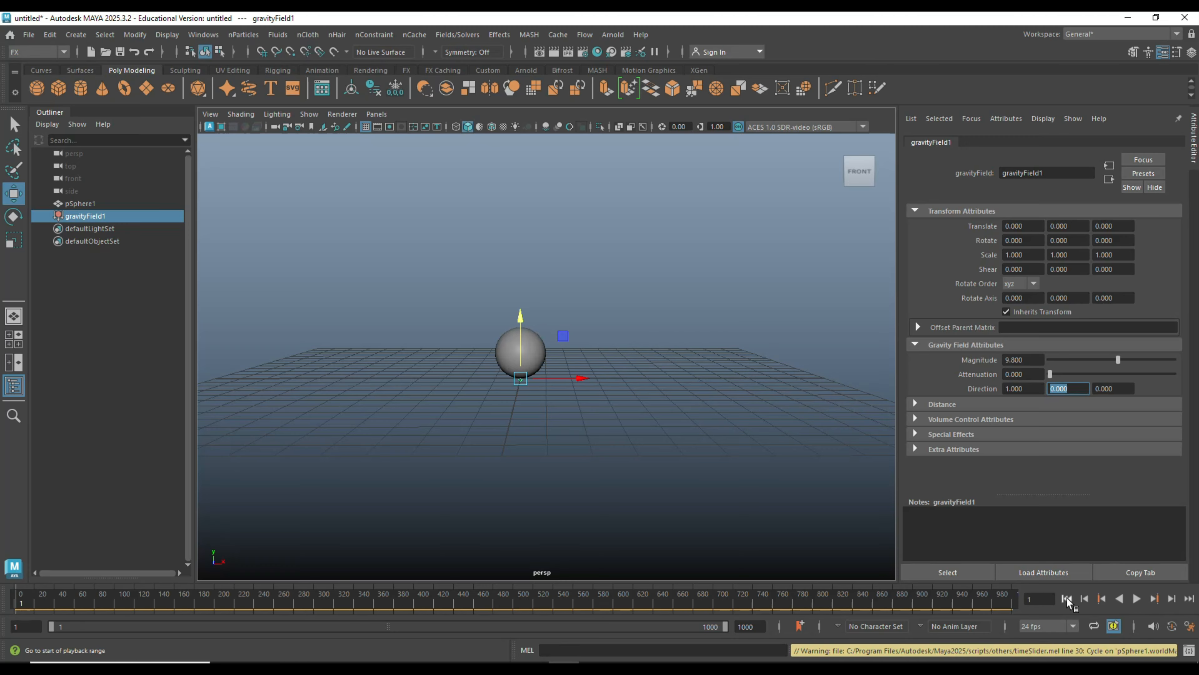
Set the gravity field's Y direction to 1 and reselect the field to view its attributes
left_click(1082, 388)
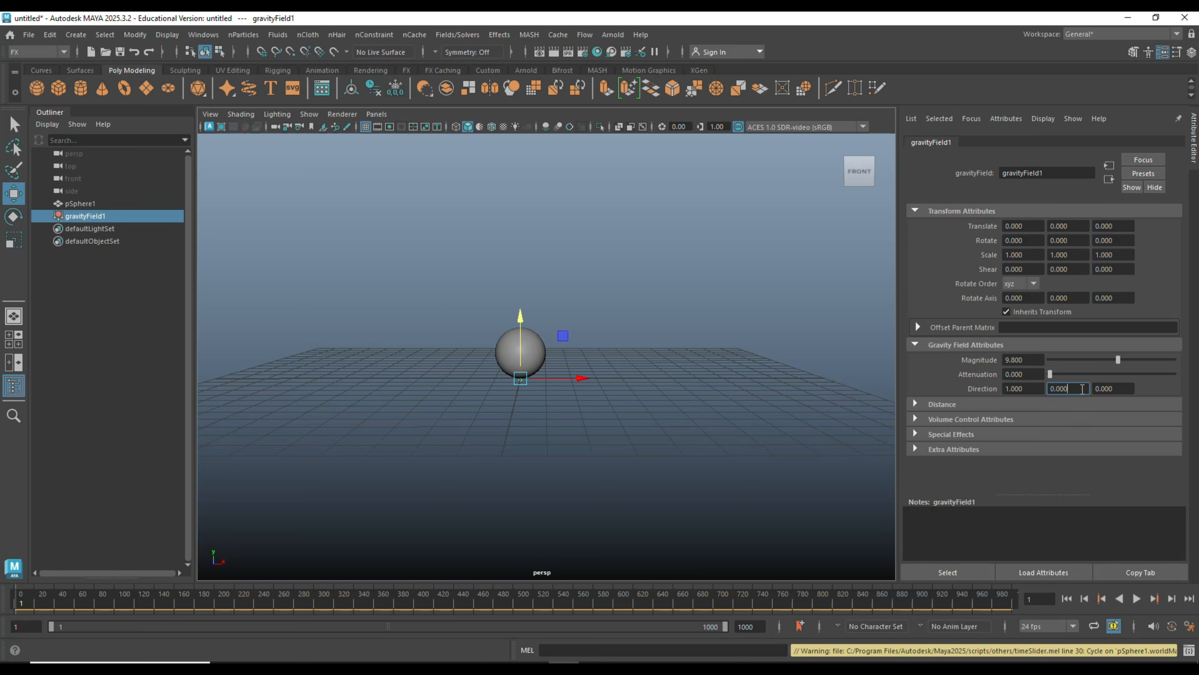
left_click_drag(1062, 388, 1015, 388)
type("1")
left_click(795, 423)
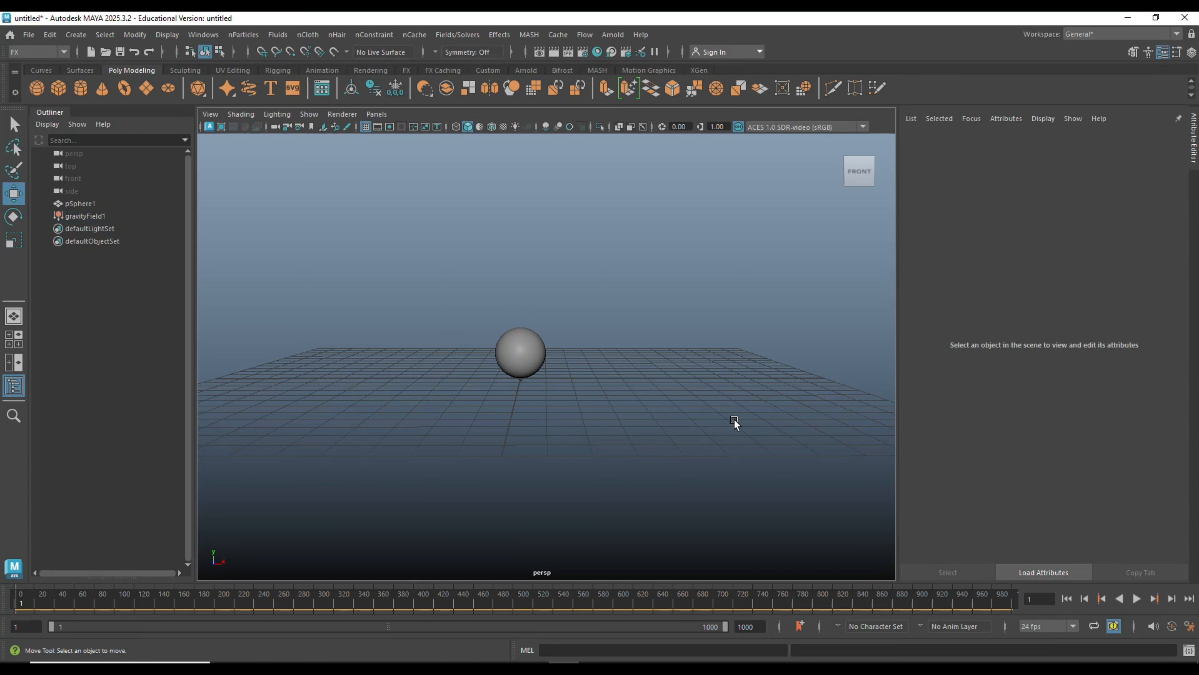
left_click(84, 216)
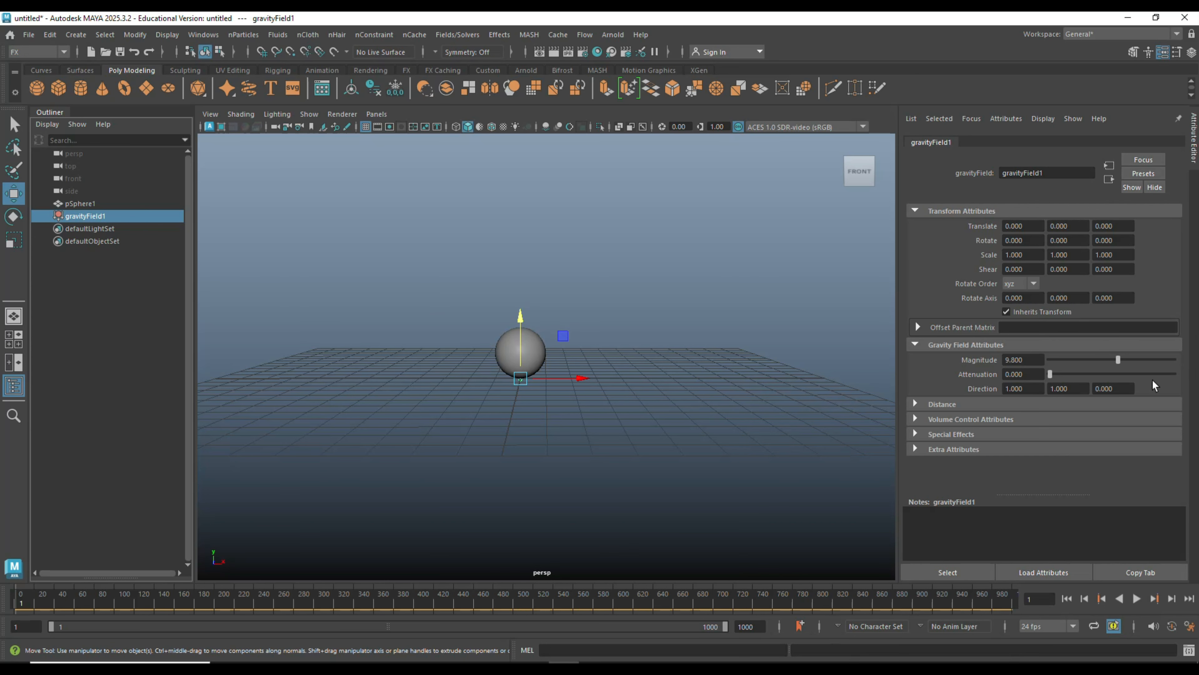
Play and stop the simulation from a raised perspective to check the diagonal motion in X and Y
left_click_drag(546, 450, 548, 493, "alt")
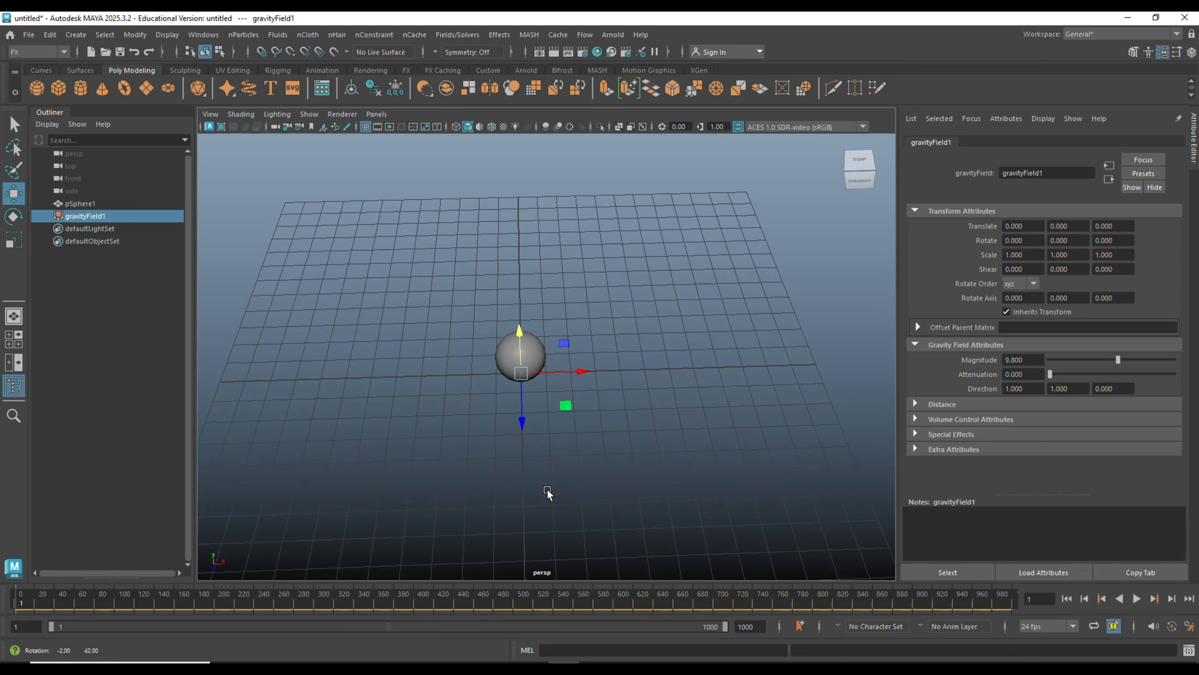
left_click(1137, 598)
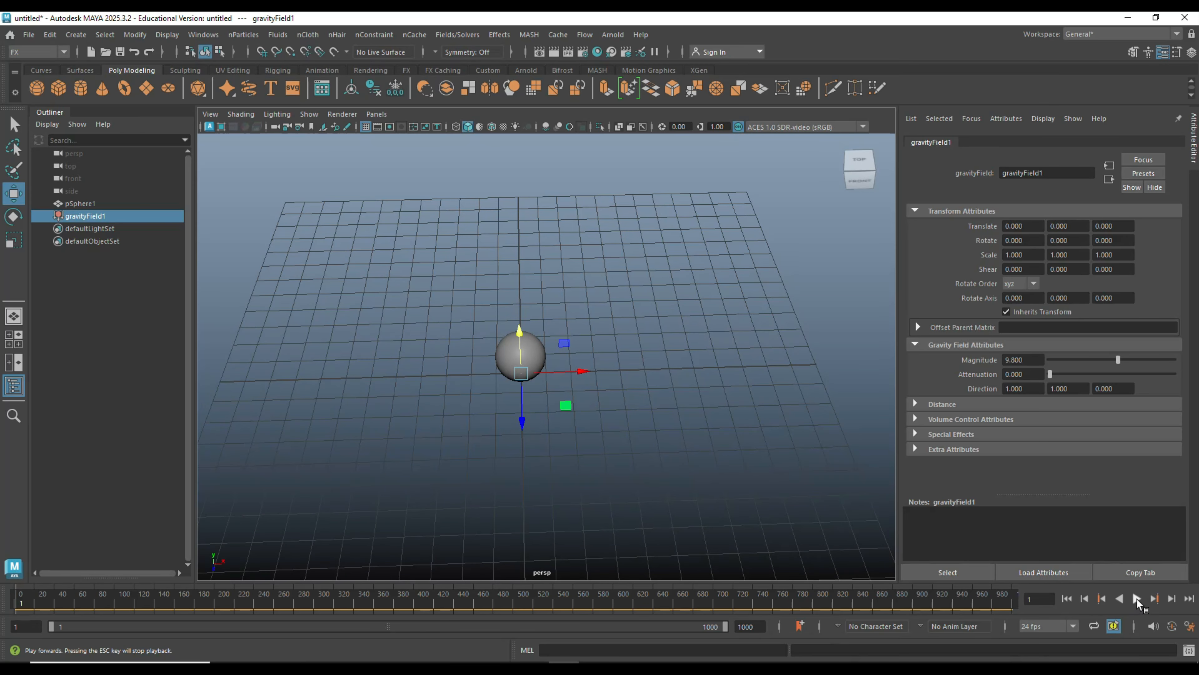
left_click(1137, 598)
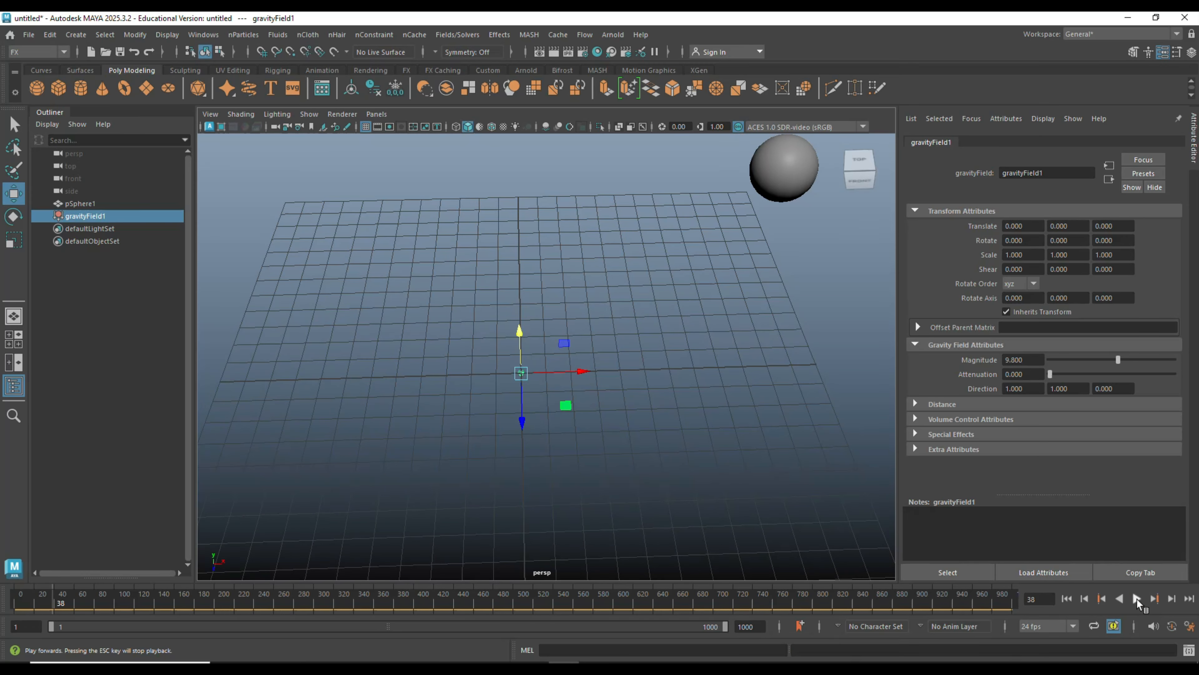
Set the gravity field's X direction to 0.5 and return to the first frame
left_click_drag(557, 550, 546, 511, "alt")
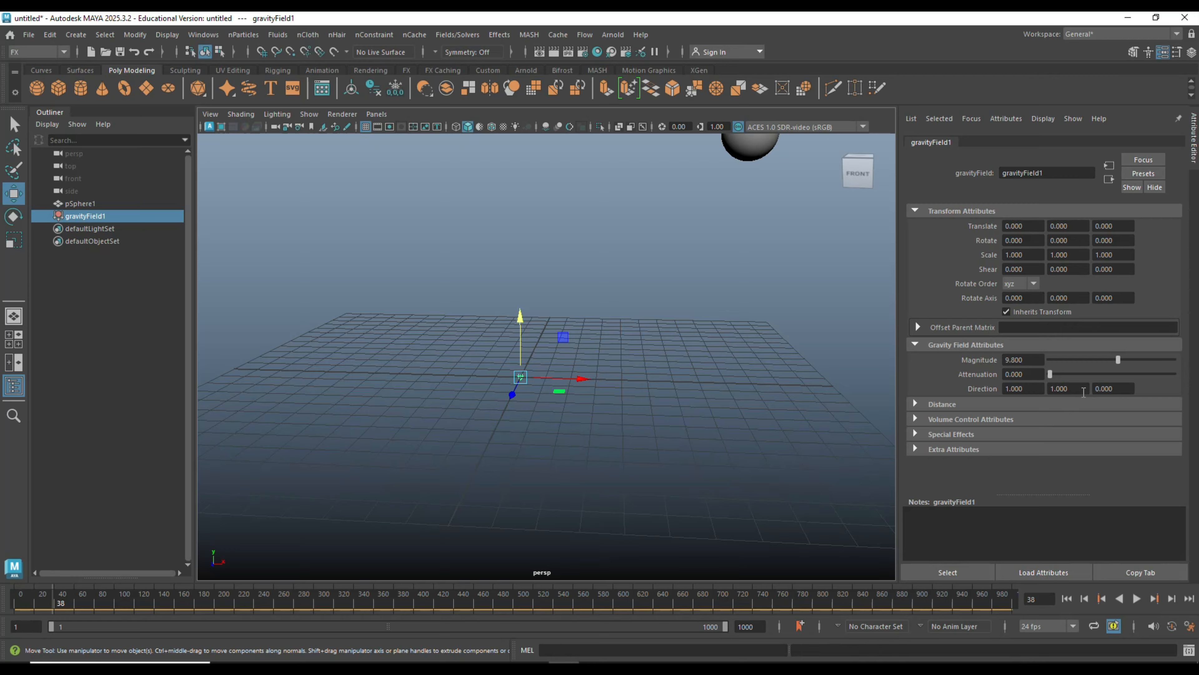
left_click(1039, 390)
type("0.5")
key("Return")
left_click(1066, 599)
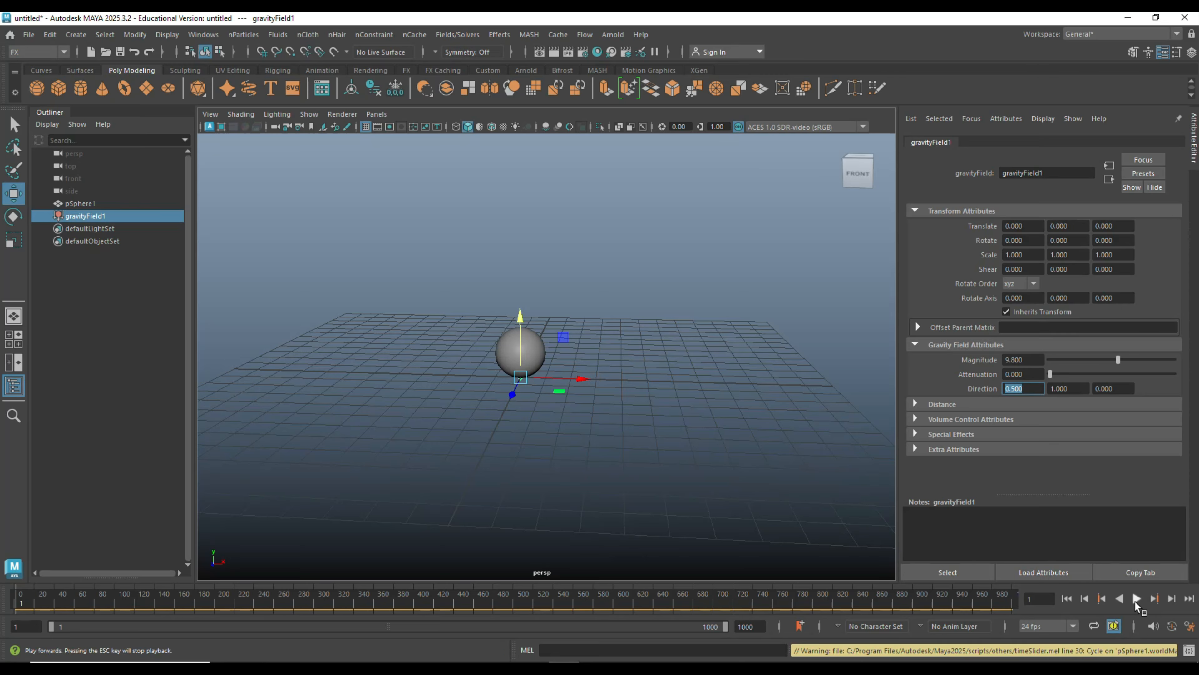
Play and stop the simulation to check the sphere's path with the reduced X direction
left_click_drag(497, 439, 510, 467, "alt")
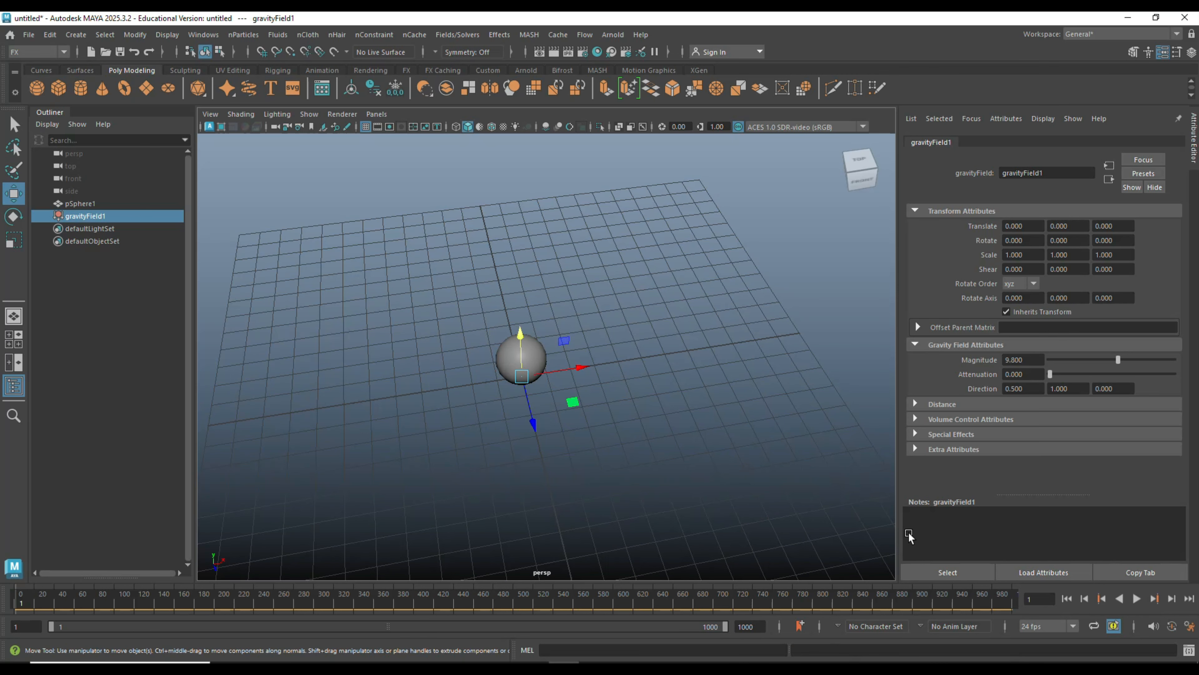
left_click(1137, 599)
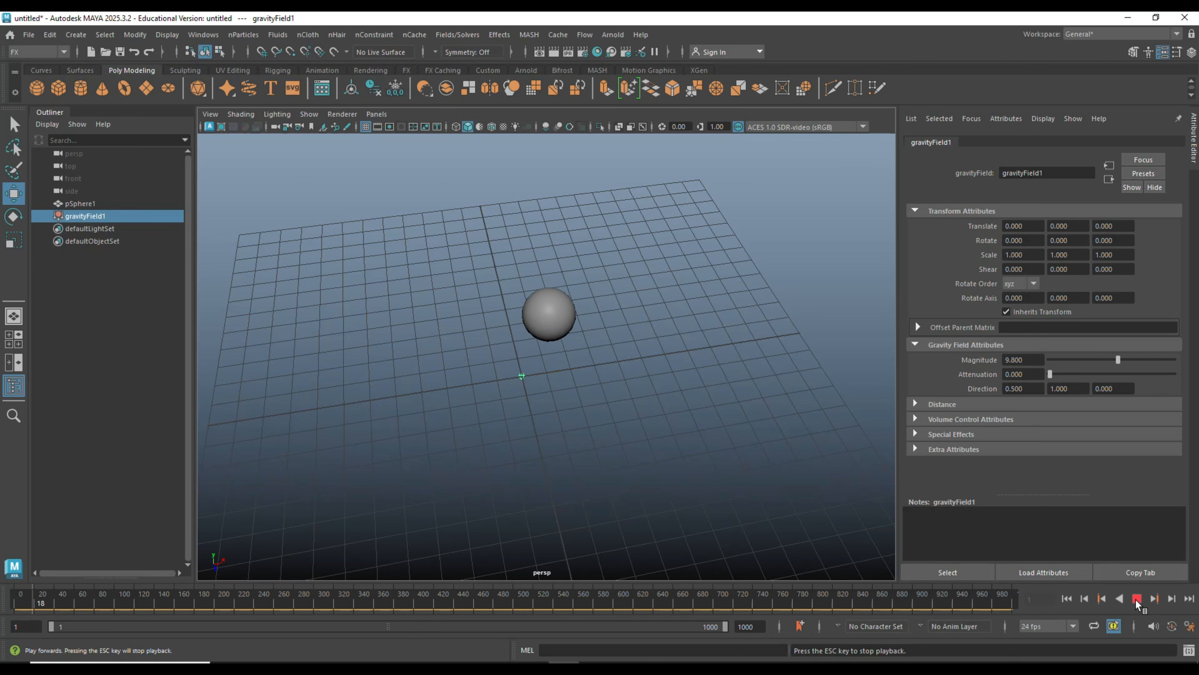
left_click(1137, 599)
Set the gravity field's magnitude to 0.1 and return to the first frame
left_click_drag(811, 485, 674, 400, "alt")
left_click_drag(1034, 362, 994, 358)
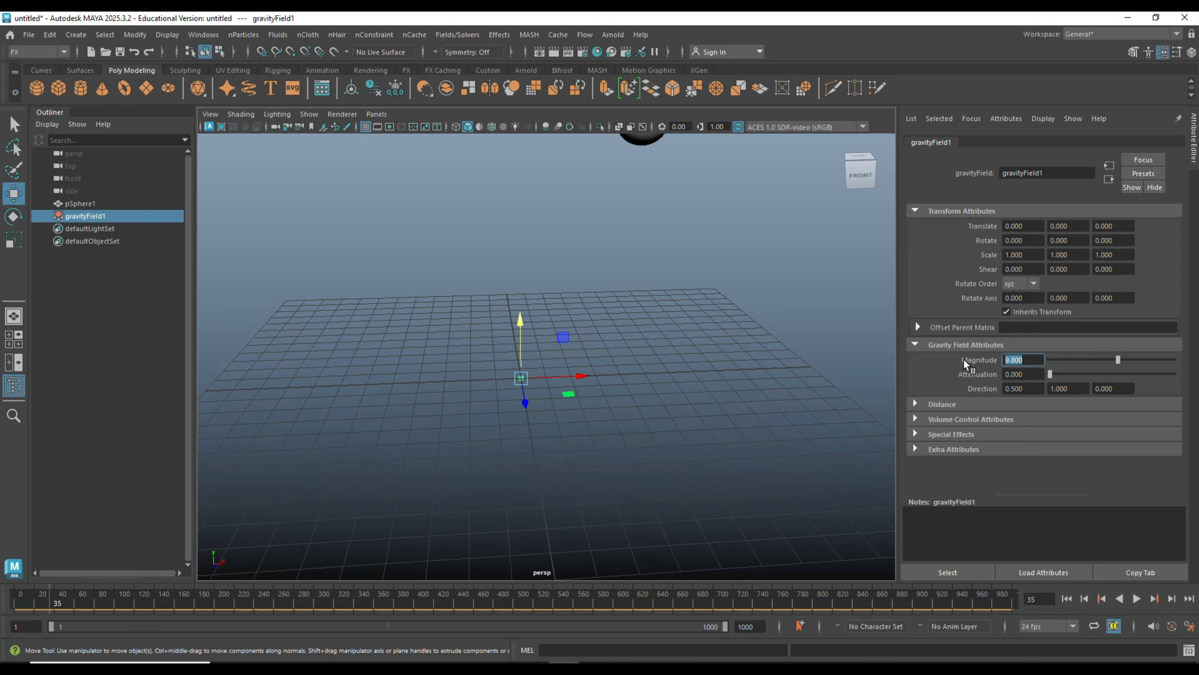
type("0.1")
key("Return")
key("alt+v")
key("alt+shift+v")
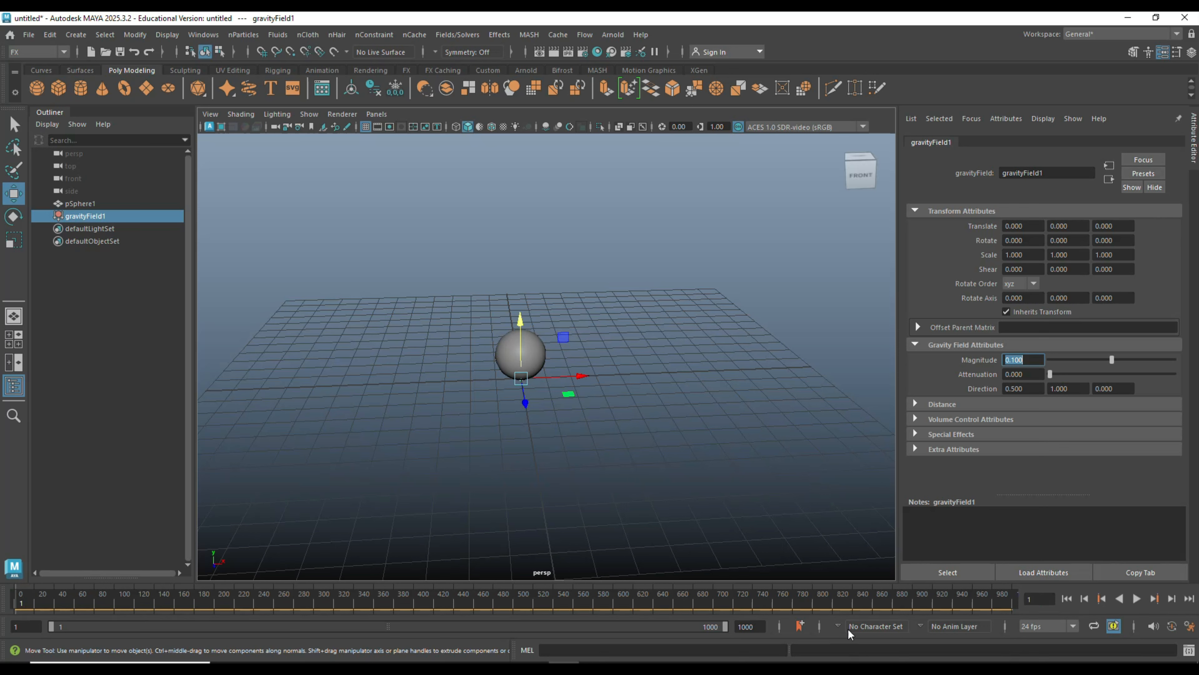
Play and stop the simulation with the weak gravity, and return to the first frame
left_click(1136, 600)
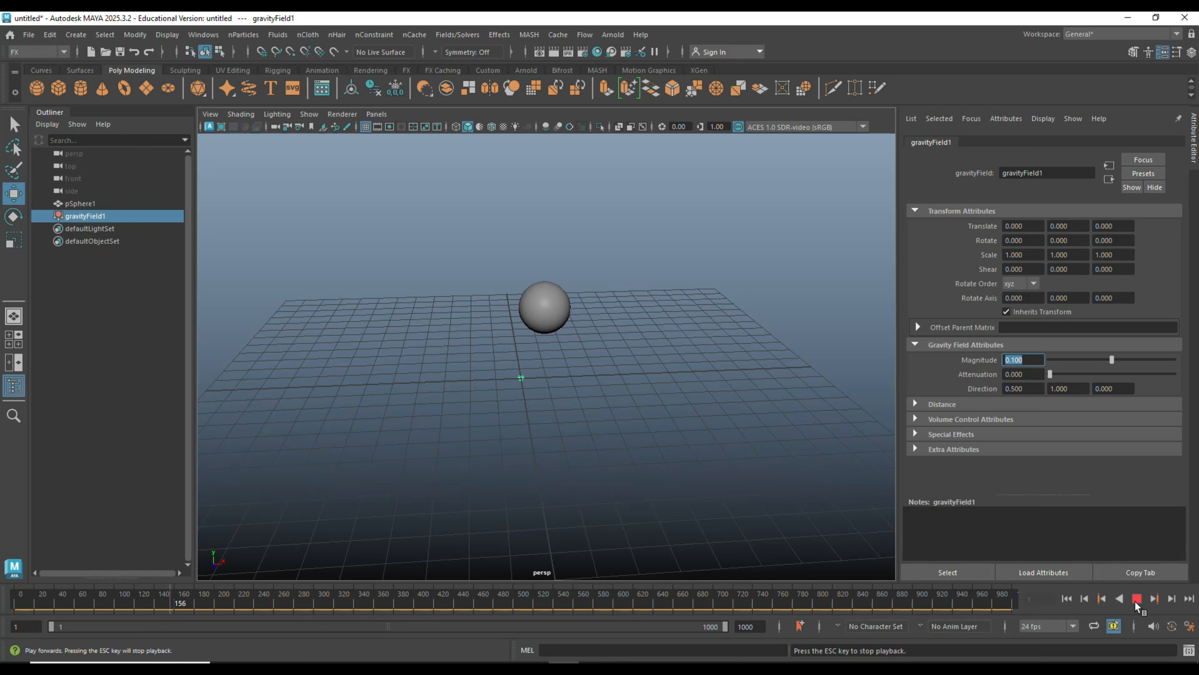
left_click(1137, 599)
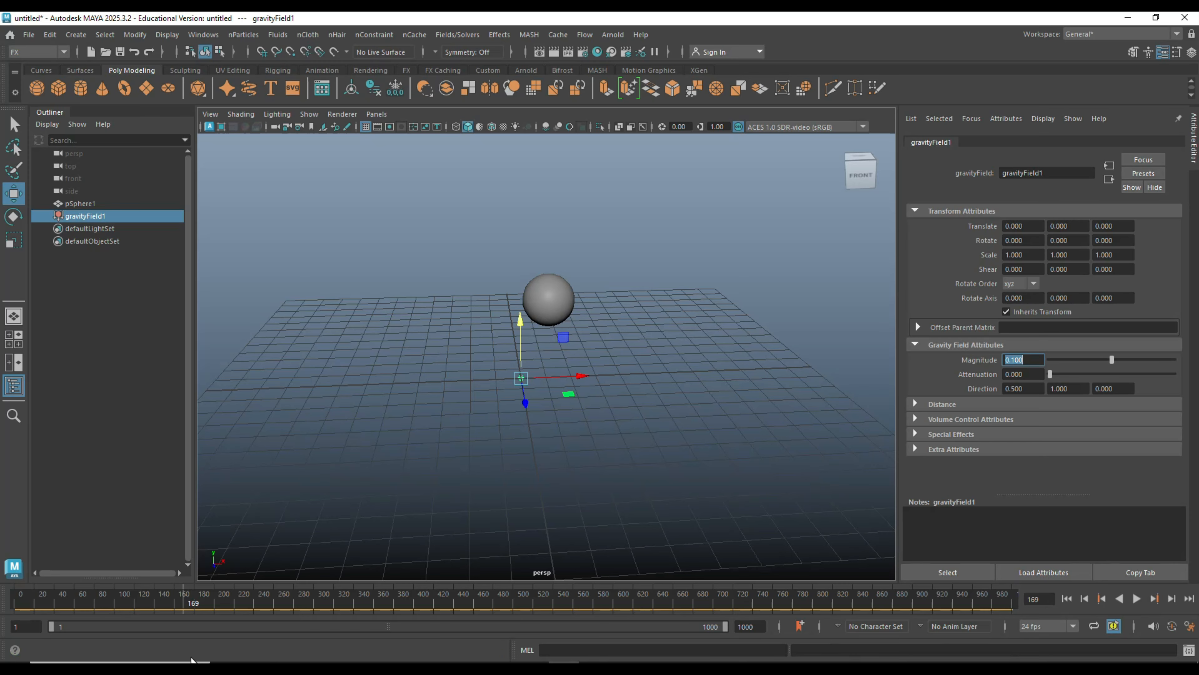
left_click_drag(119, 602, 14, 603)
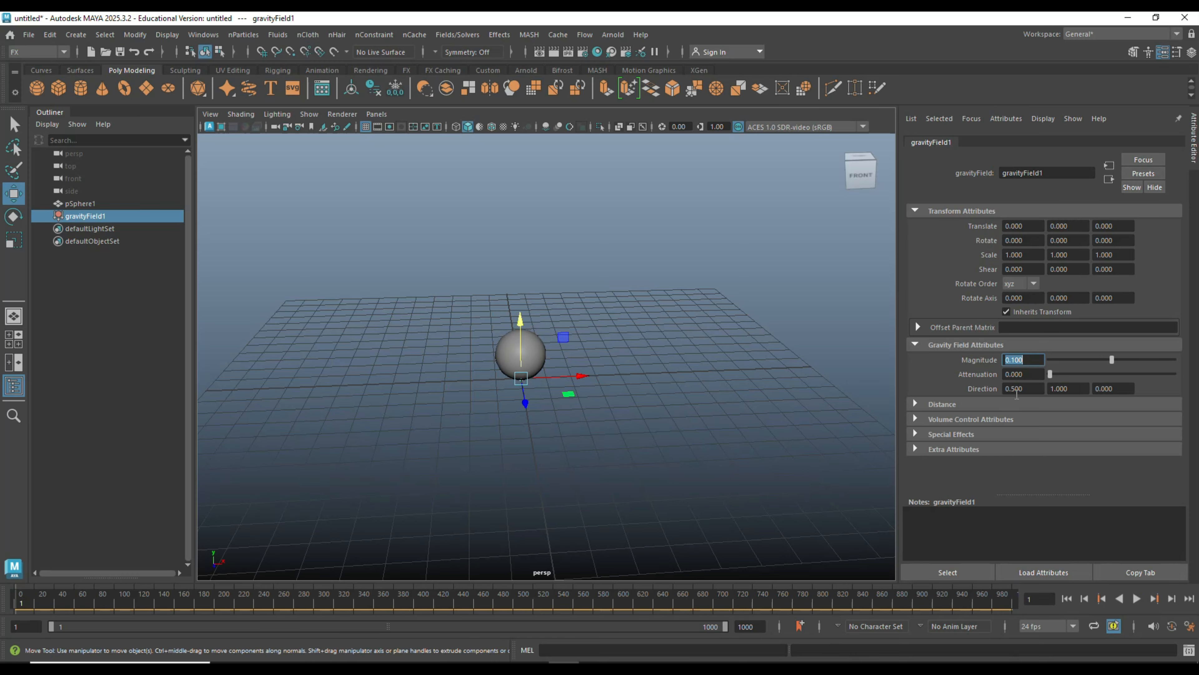
Set the gravity field's magnitude to 9.8 and its direction to 0 in X and -1 in Y
type("9.8")
key("Return")
left_click(1068, 389)
type("-1")
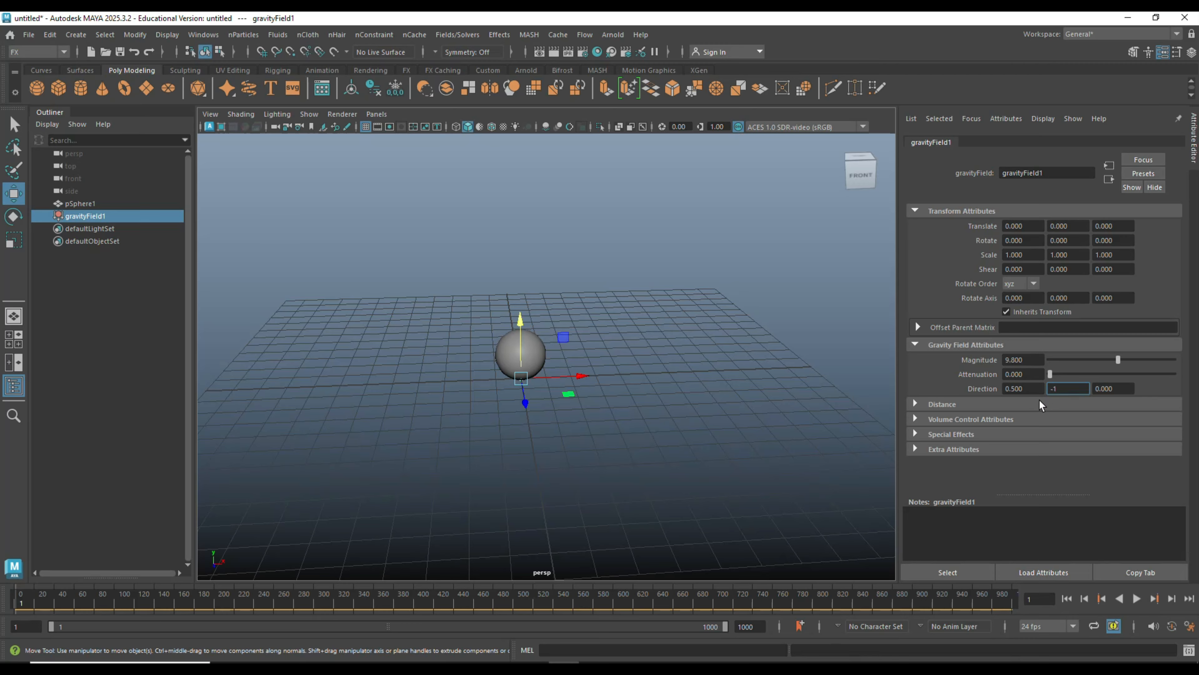
left_click(1020, 390)
type("0")
key("Return")
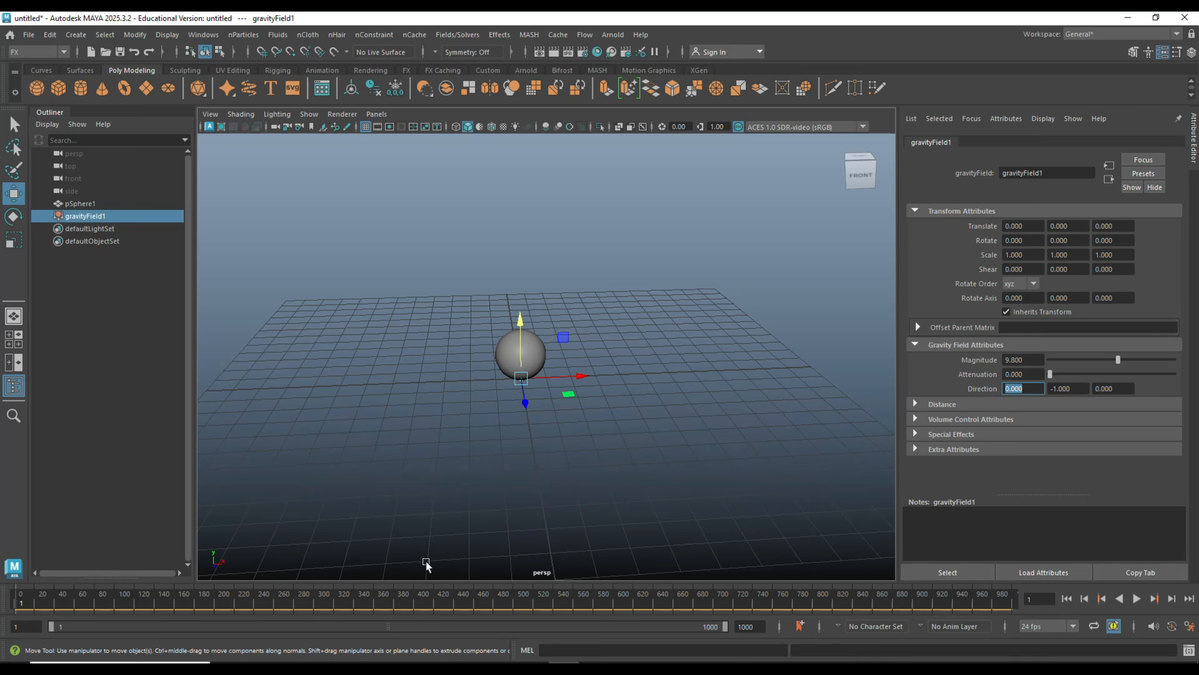
Play and stop the simulation to check the sphere's downward fall, and return to the first frame
left_click(1137, 598)
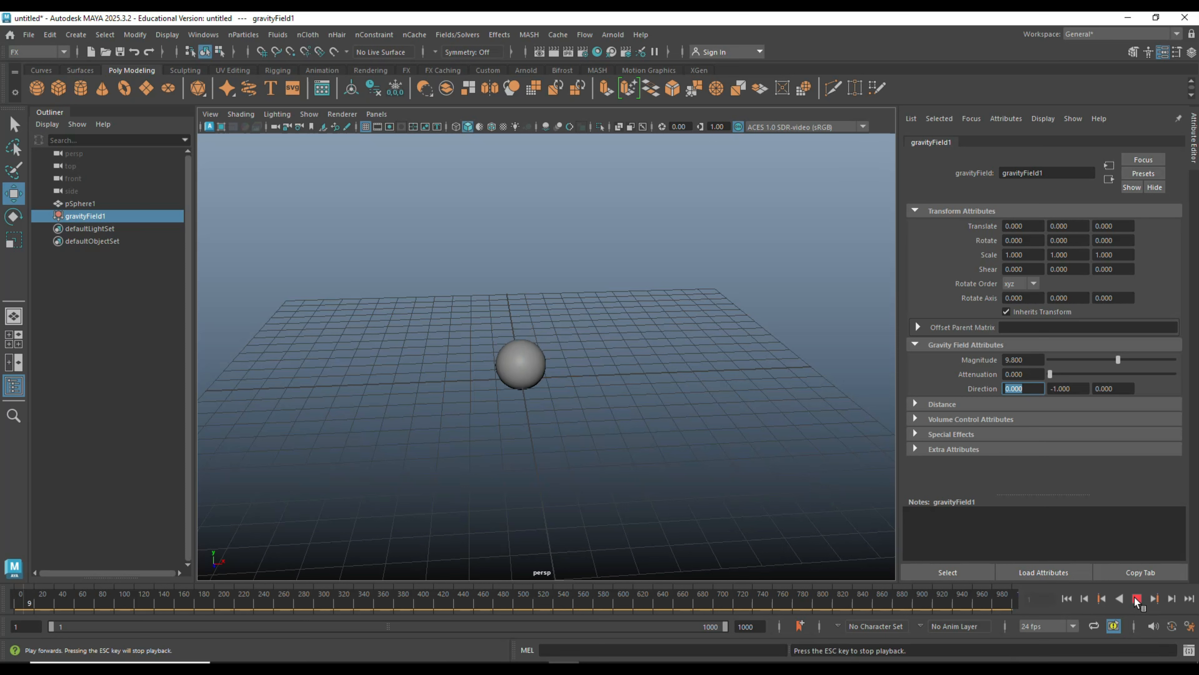
left_click(1136, 598)
left_click(10, 604)
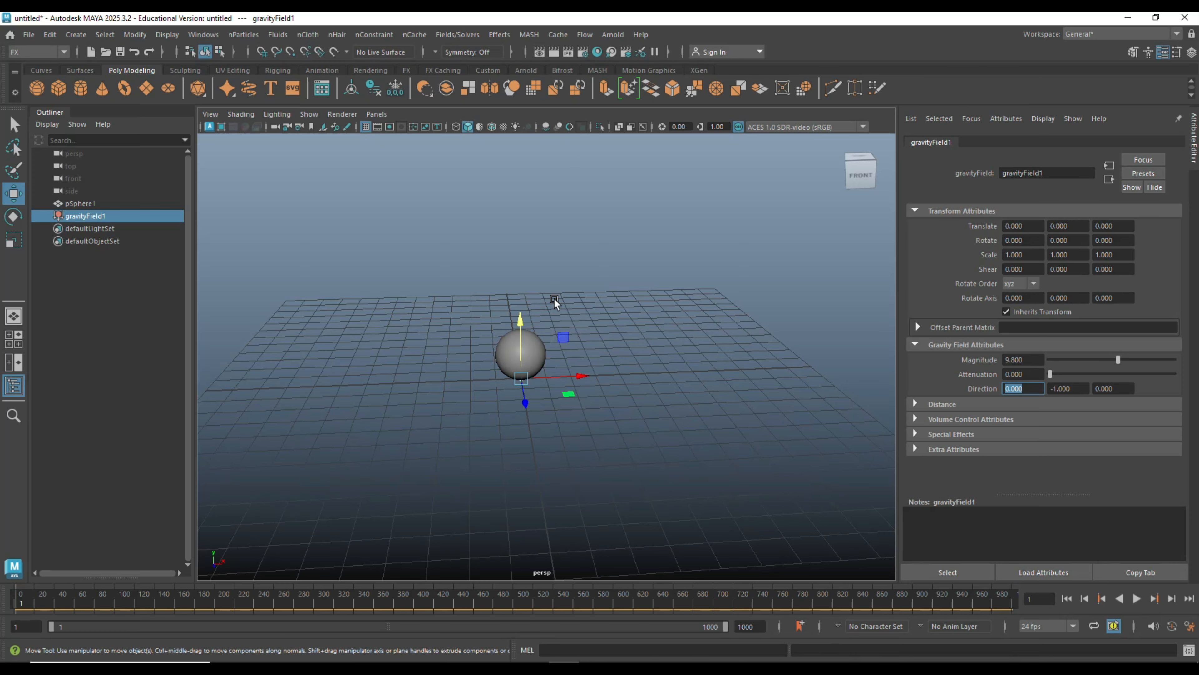
Add an air field that affects the polygon sphere
left_click(536, 352)
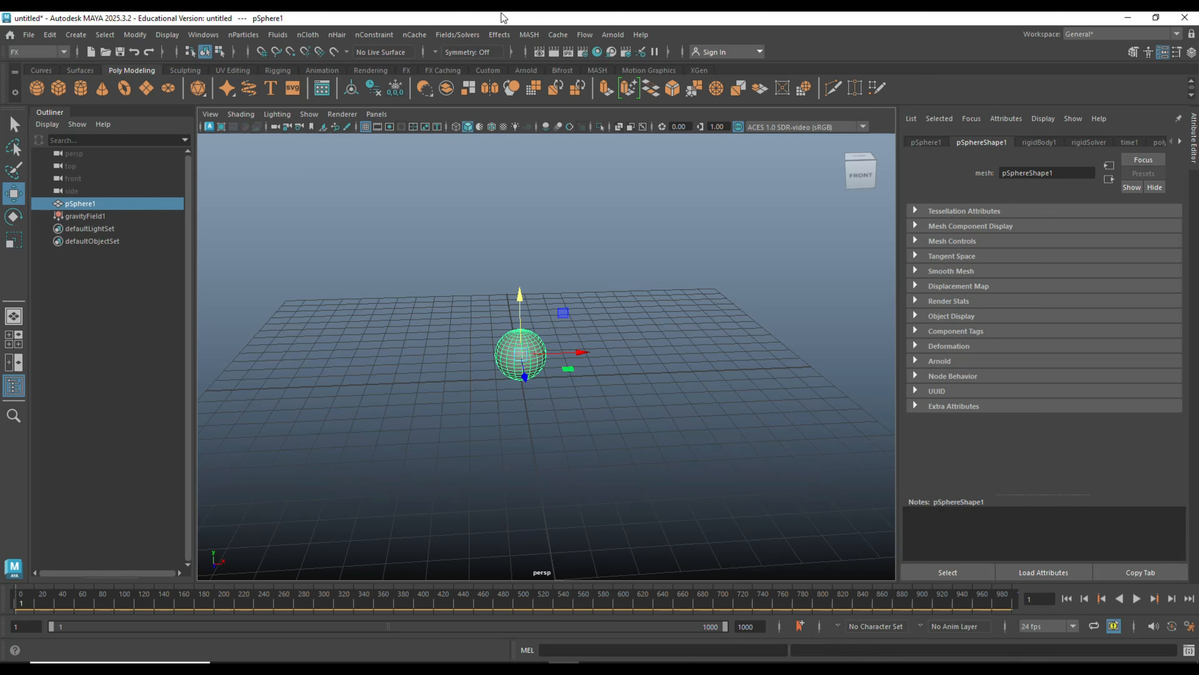
left_click(453, 36)
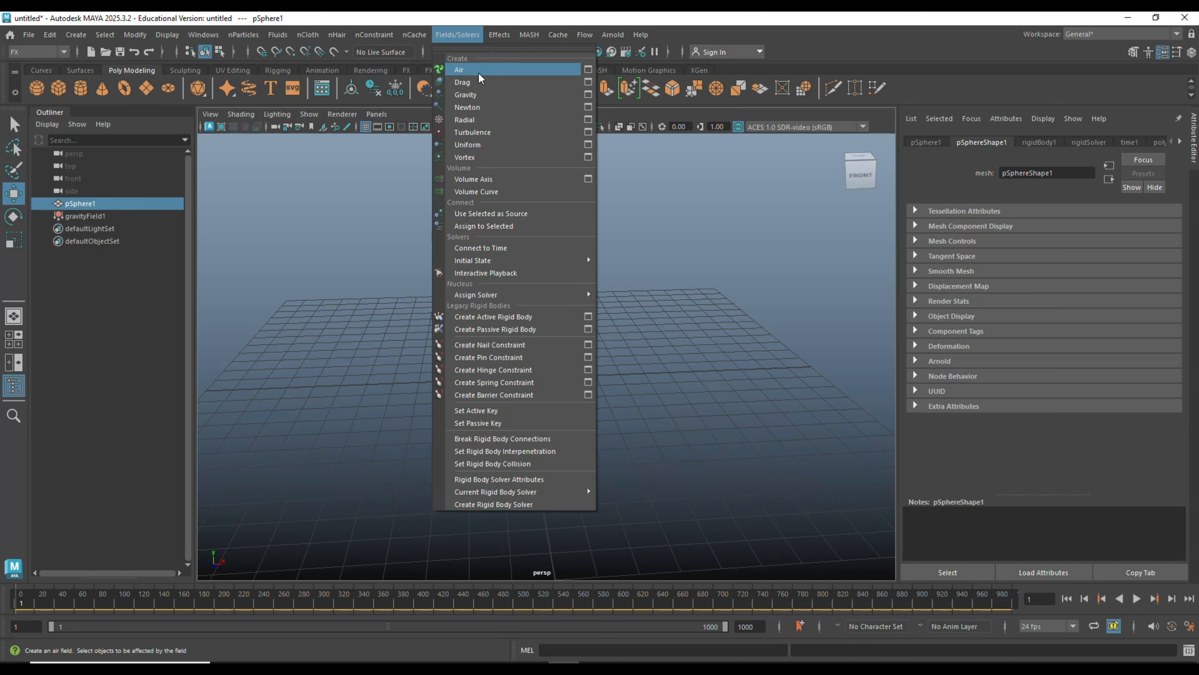
left_click(495, 69)
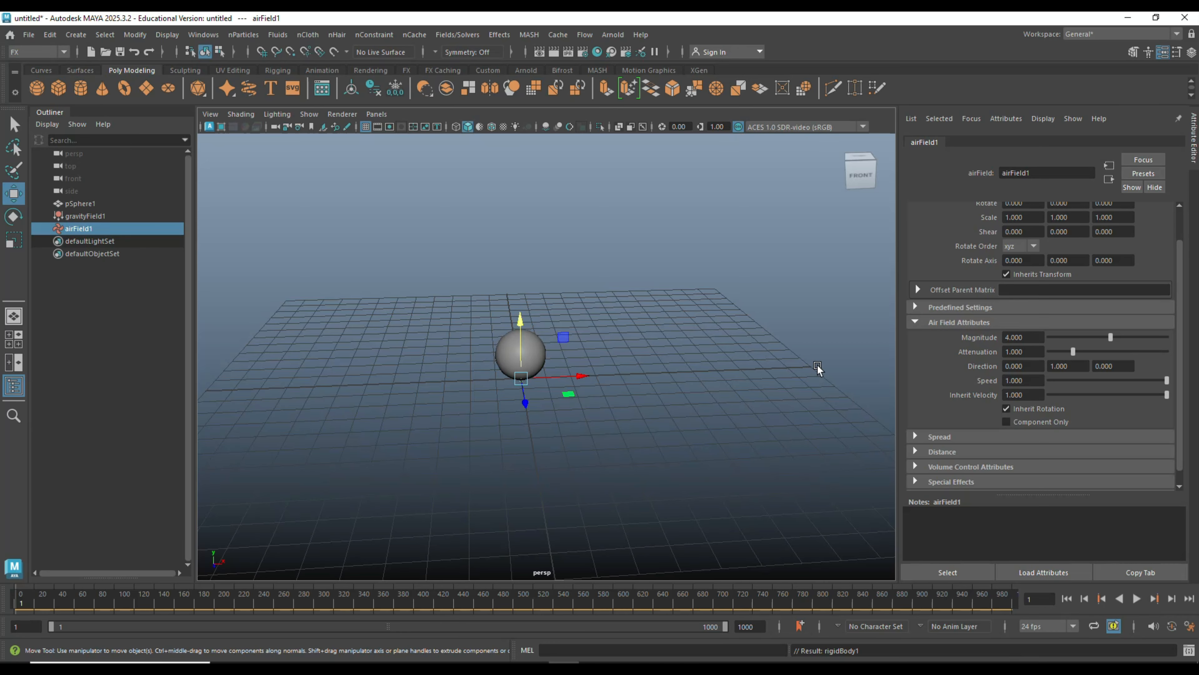
Play the simulation with both gravity and air fields, inspect the sphere from different angles, and return to the first frame
mouse_move(688, 429)
left_mouse_down("alt")
mouse_move(676, 463)
mouse_move(683, 451)
left_mouse_up("alt")
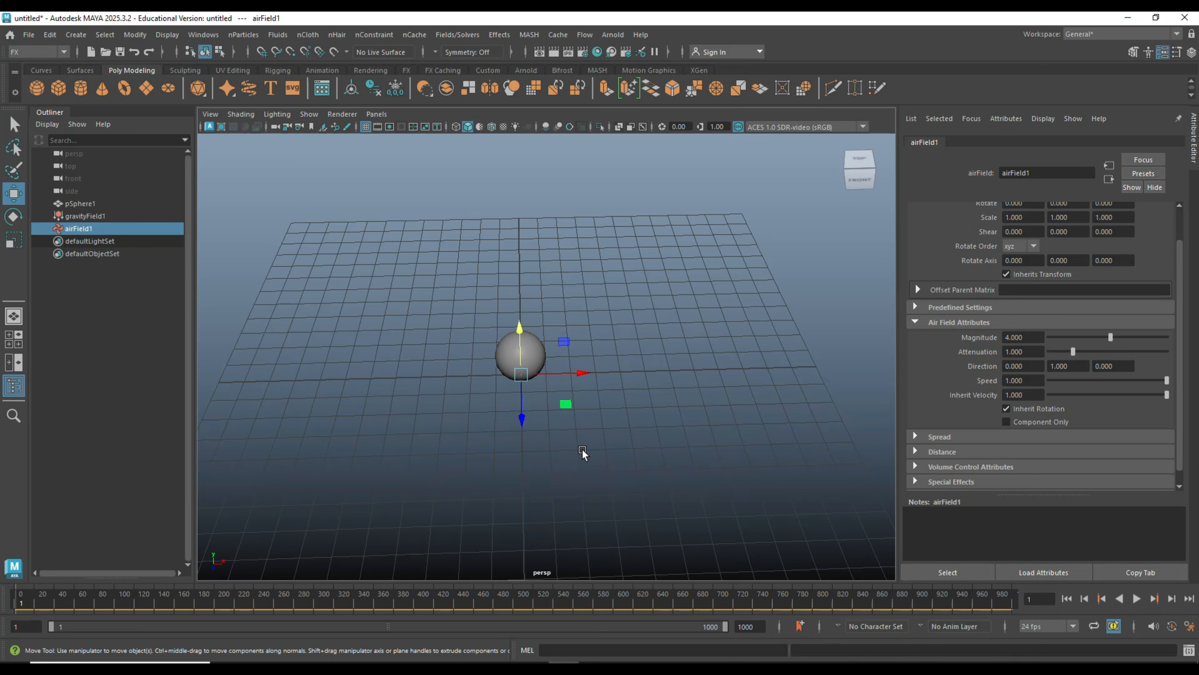
left_click_drag(582, 449, 665, 477, "alt")
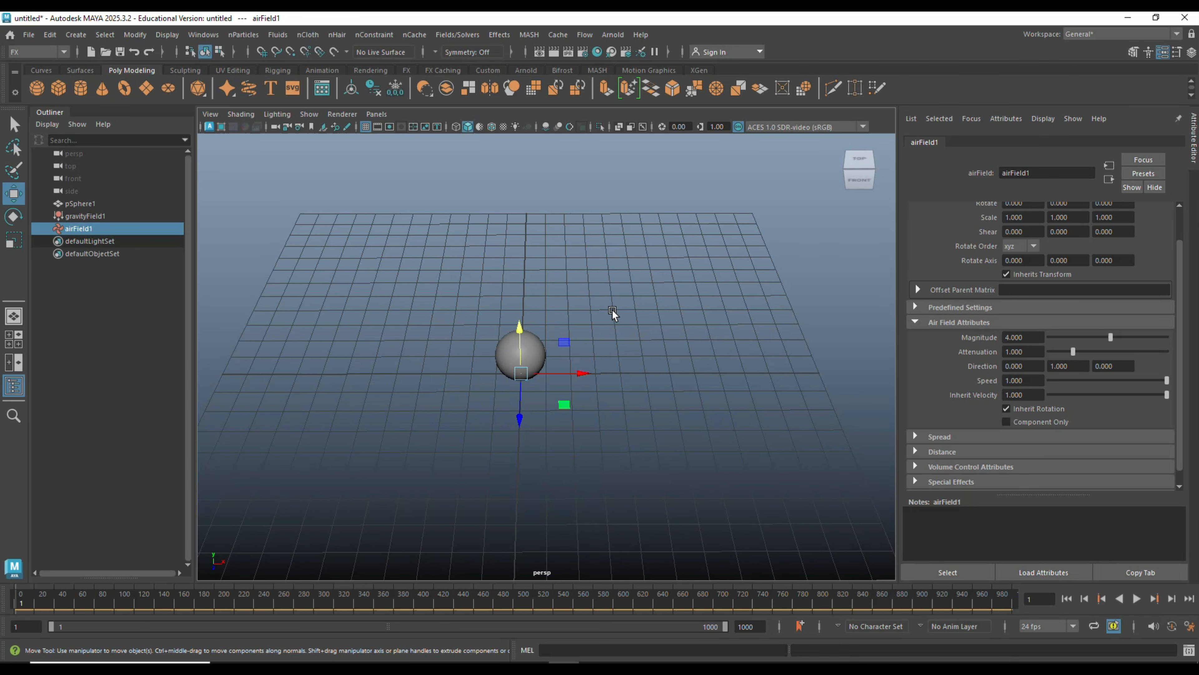
left_click(1137, 598)
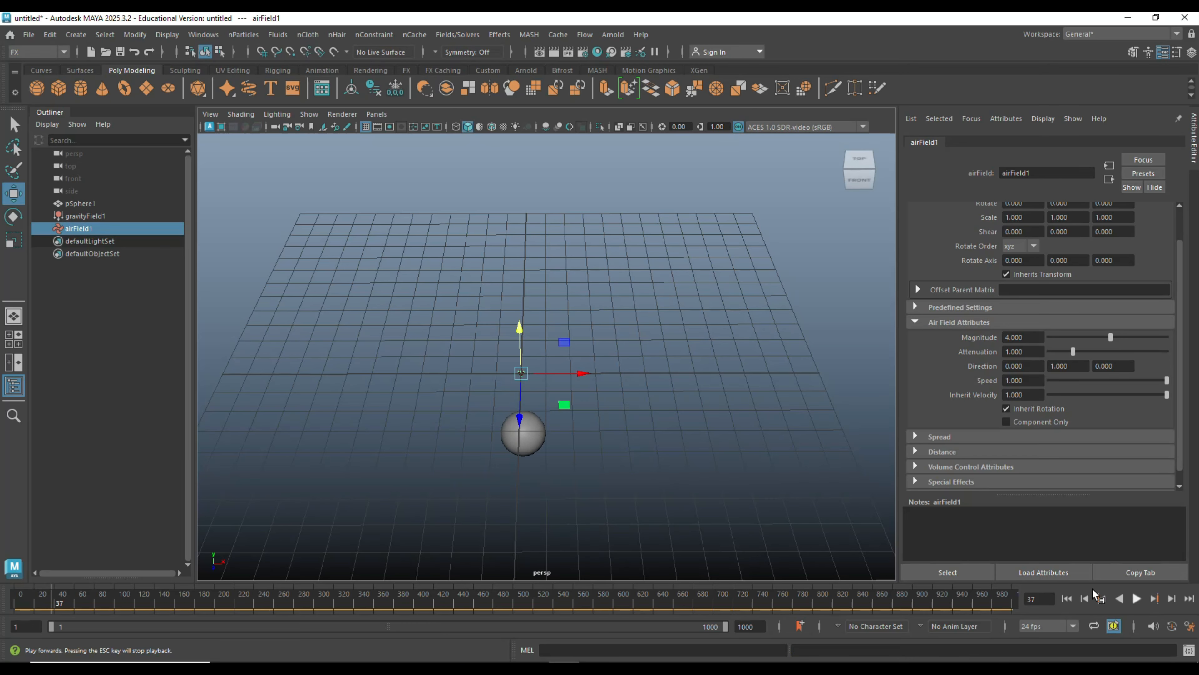
left_click_drag(694, 473, 686, 449, "alt")
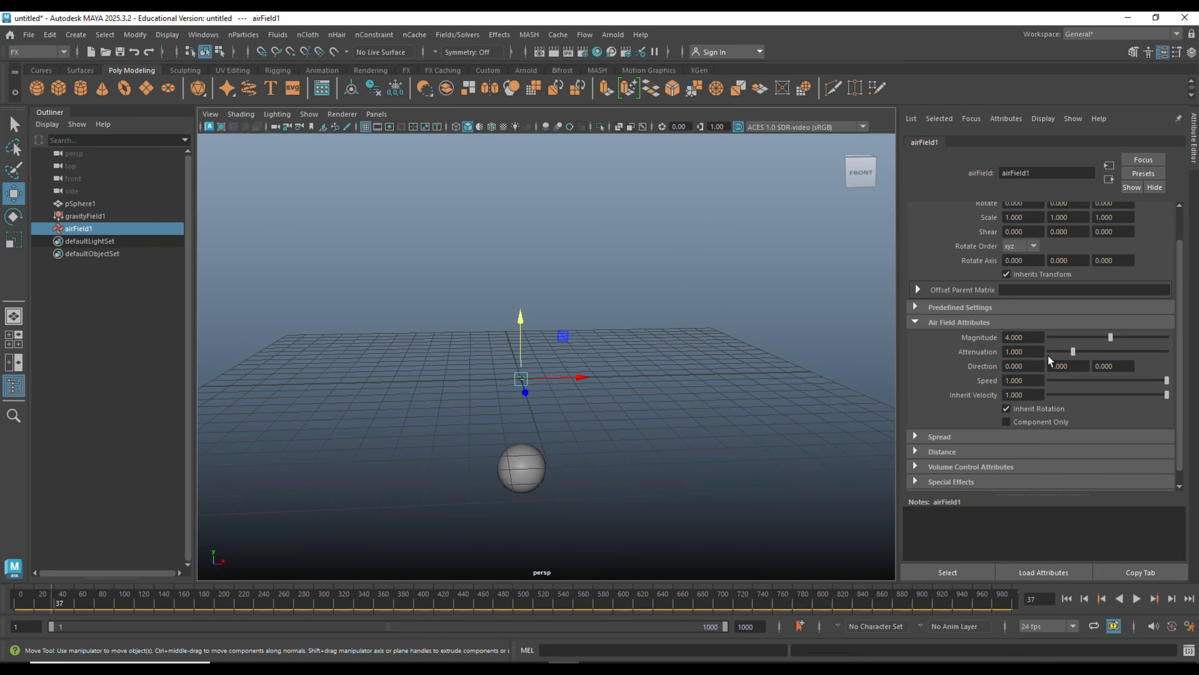
left_click(1066, 599)
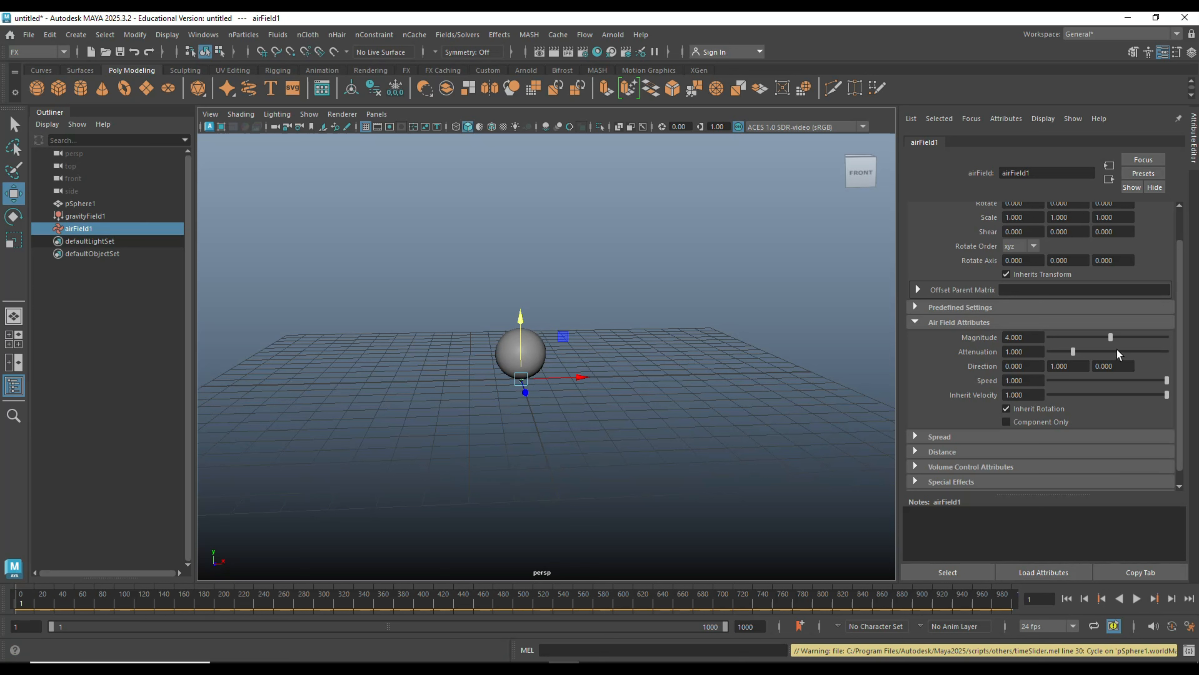
Raise the air field's magnitude to 100 and test the simulation, returning to the first frame
left_click_drag(1110, 336, 1144, 333)
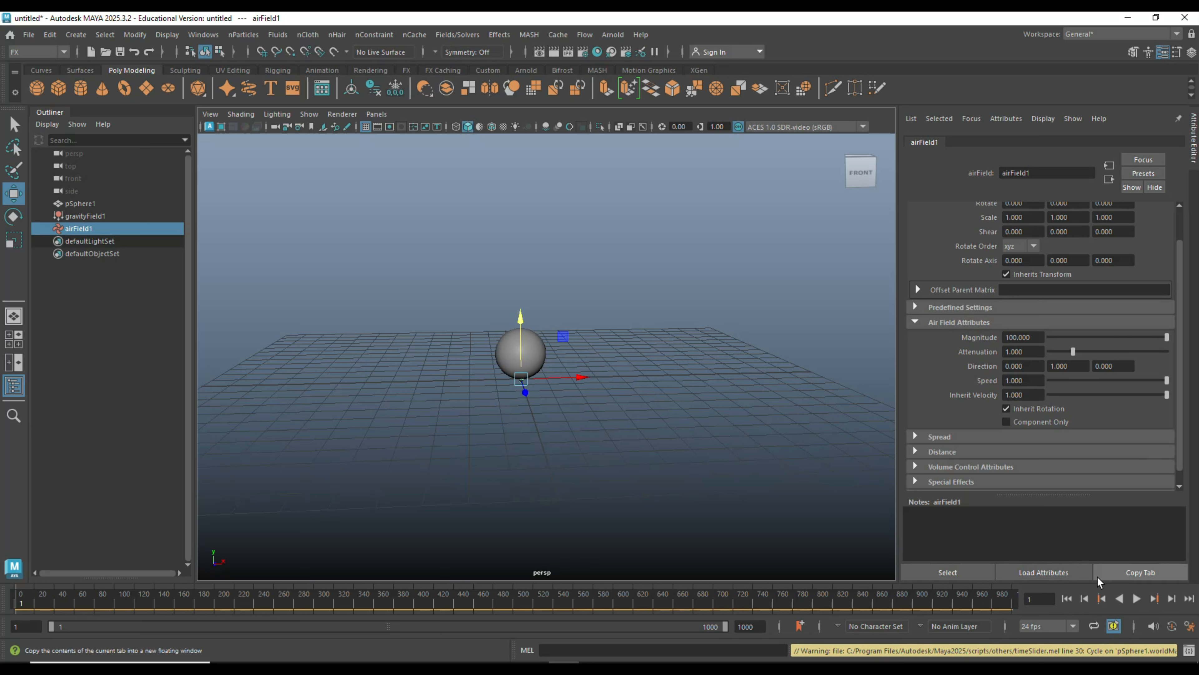
left_click(1136, 599)
left_click(1136, 599)
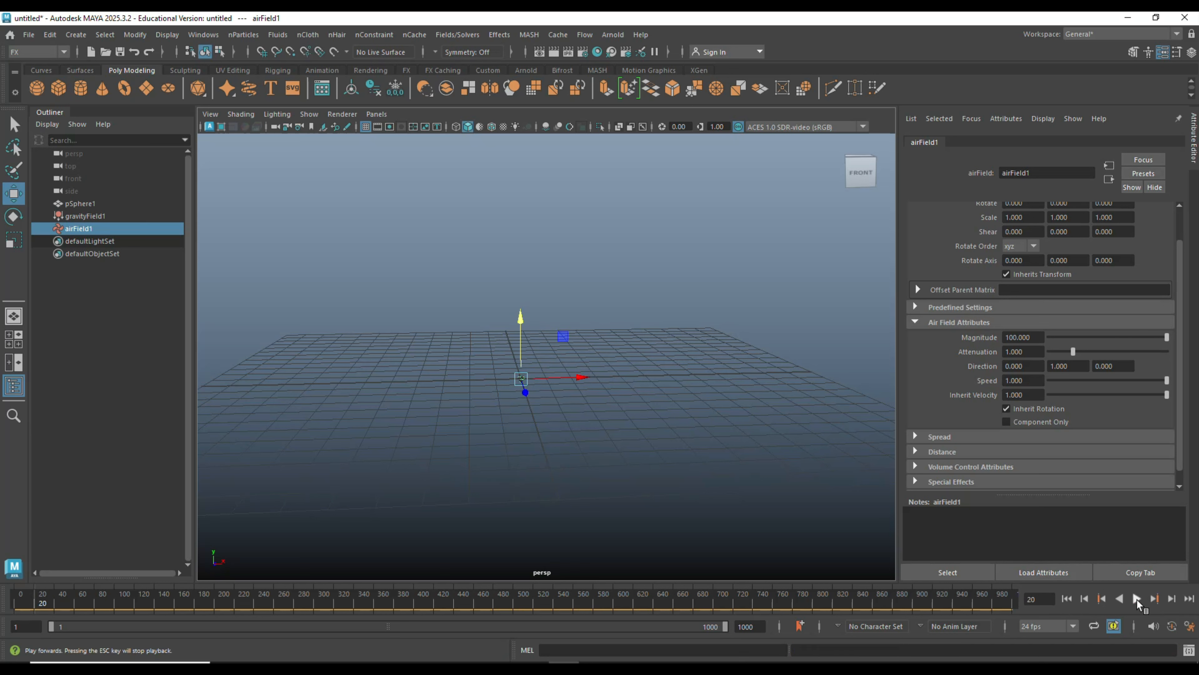
left_click(1067, 598)
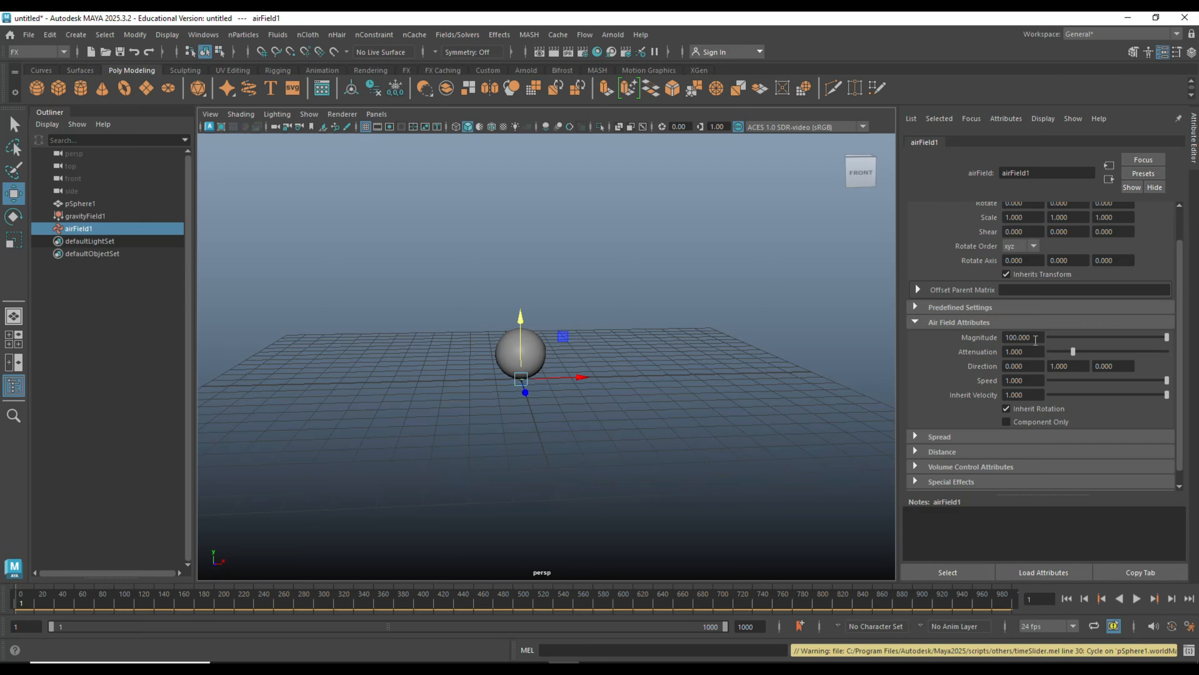
Set the air field's magnitude to 10 and play the simulation to check the sphere's motion
left_click_drag(1041, 337, 974, 334)
type("10")
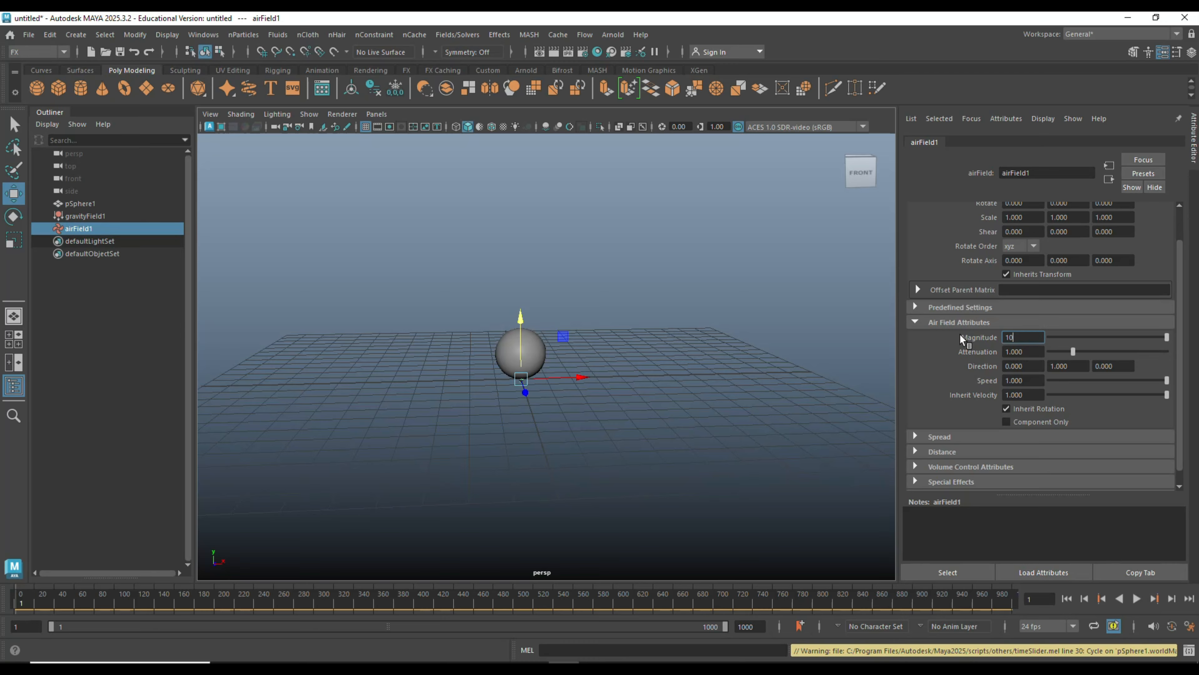
key("Return")
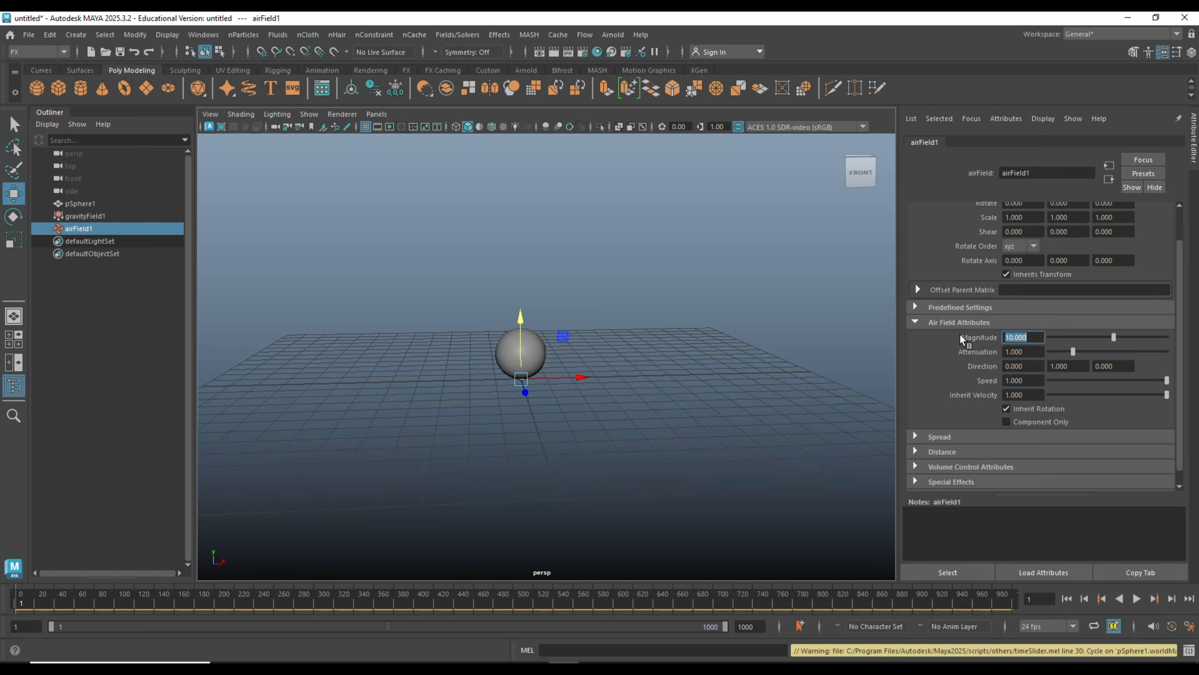
left_click(1136, 599)
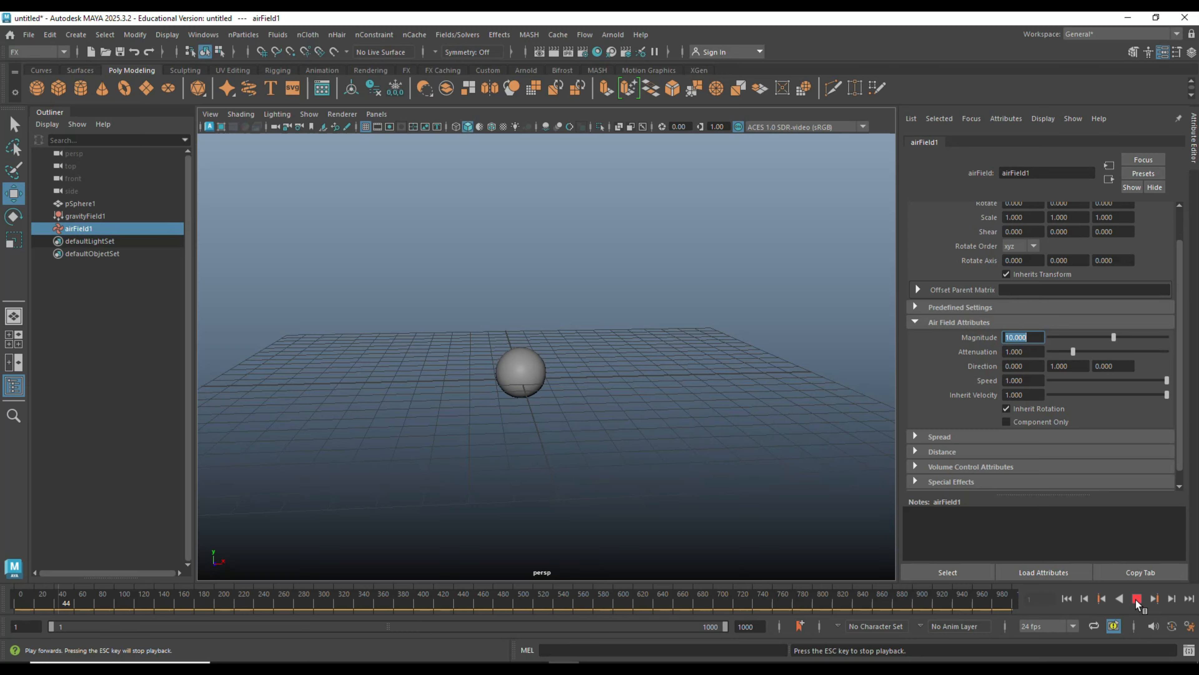
left_click(1137, 599)
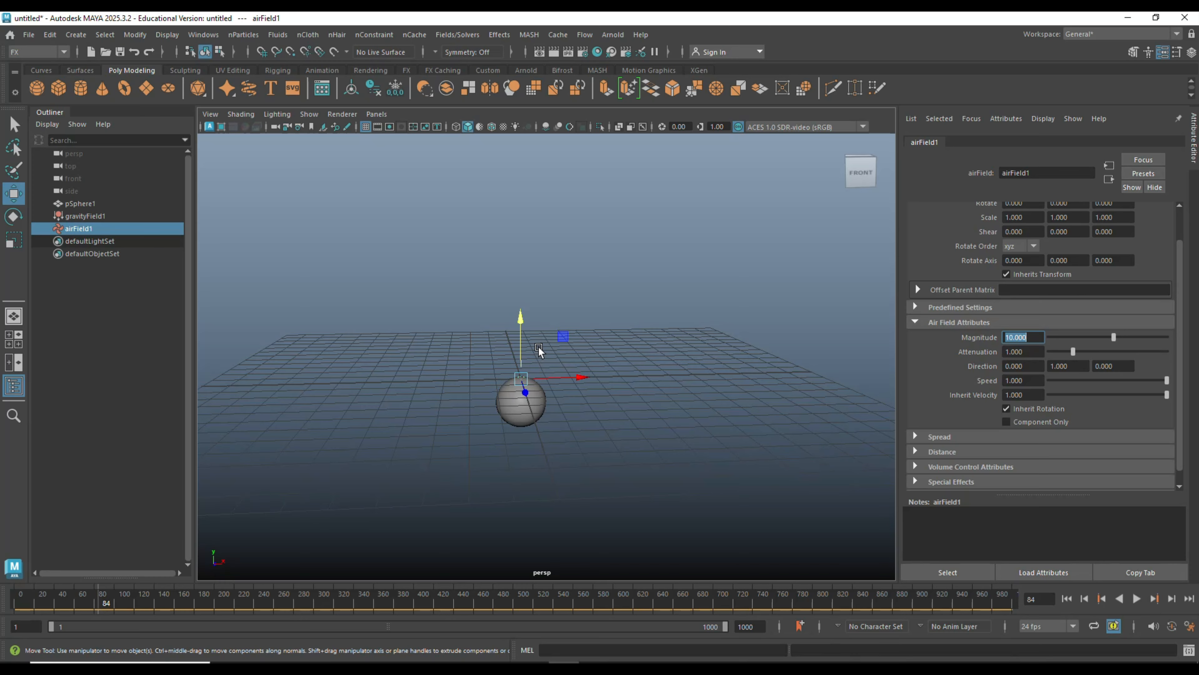
Set the gravity field's magnitude to 0 so that only the air field acts on the sphere
left_click(90, 216)
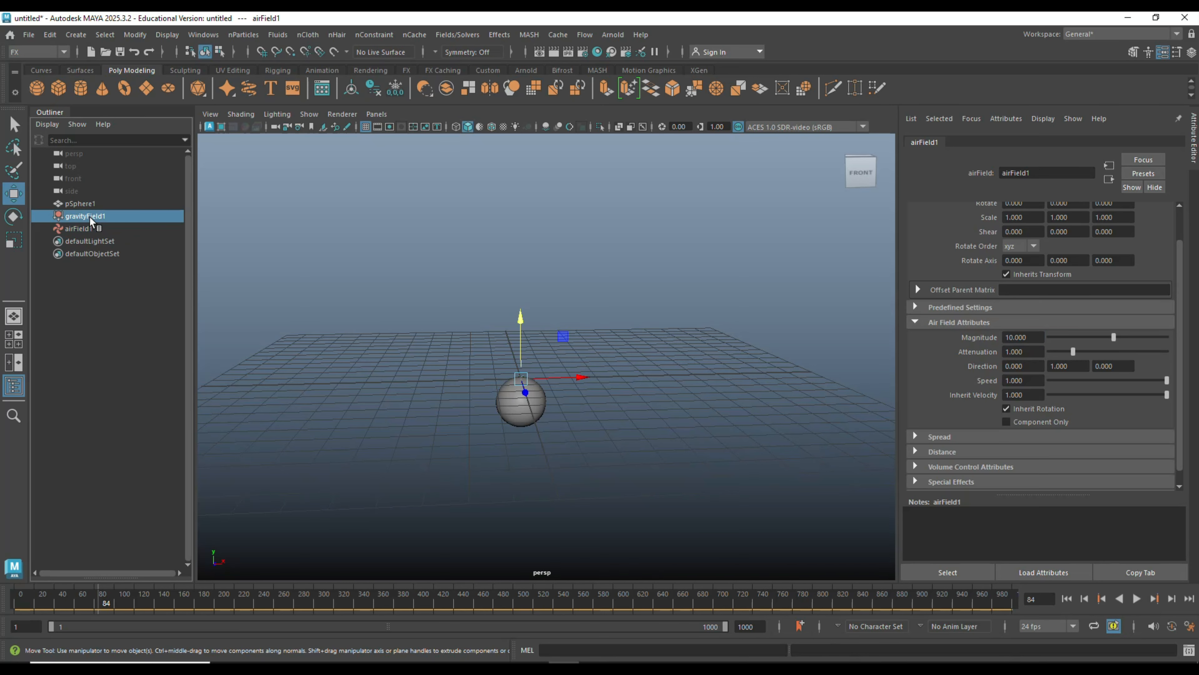
left_click(1035, 360)
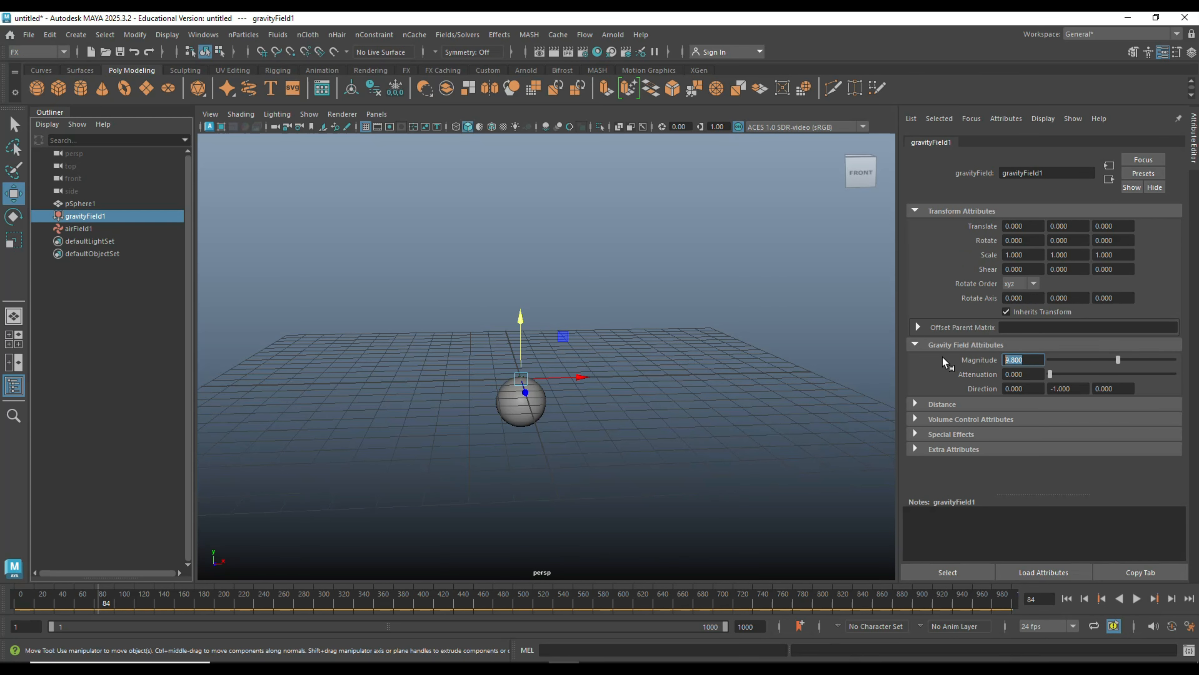
type("0")
key("Return")
Reselect the air field and play the simulation from the first frame to check its effect without gravity
left_click(73, 229)
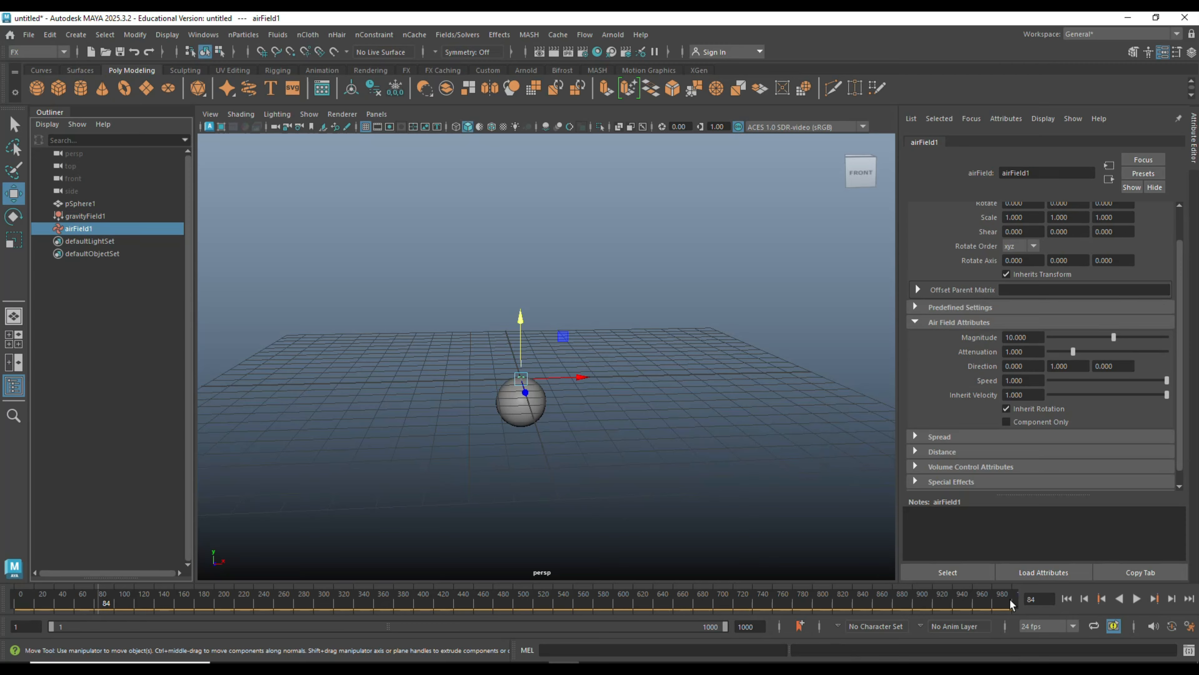
left_click_drag(153, 596, 13, 599)
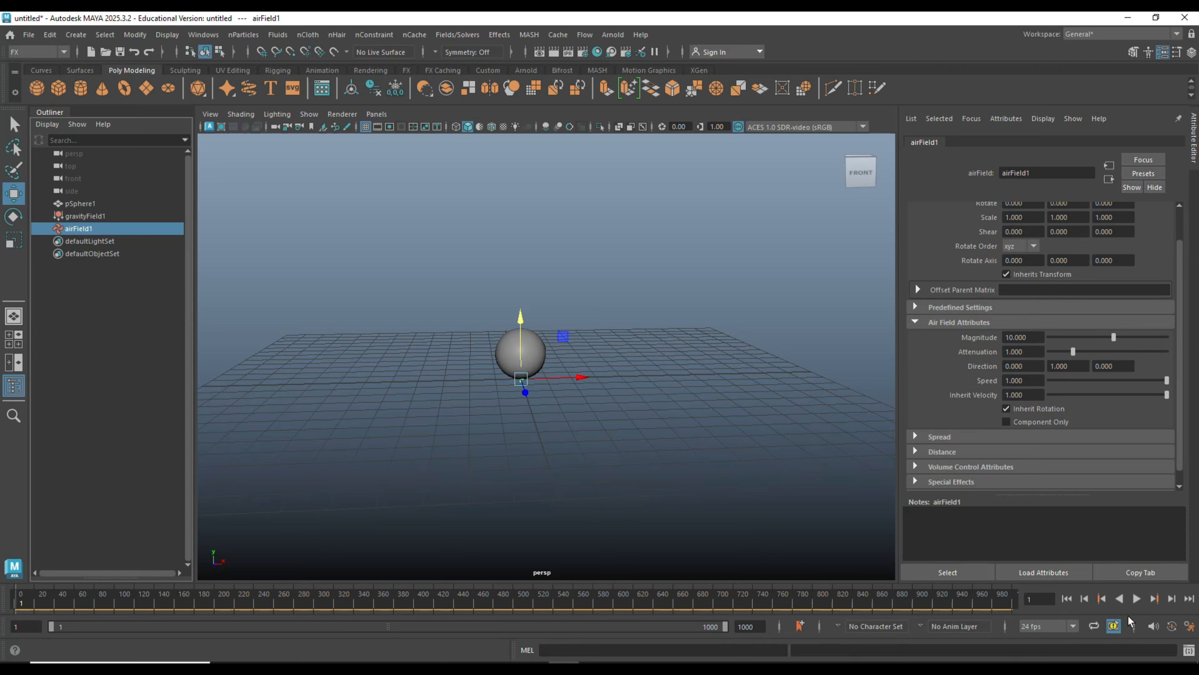
left_click(1137, 598)
left_click(1138, 598)
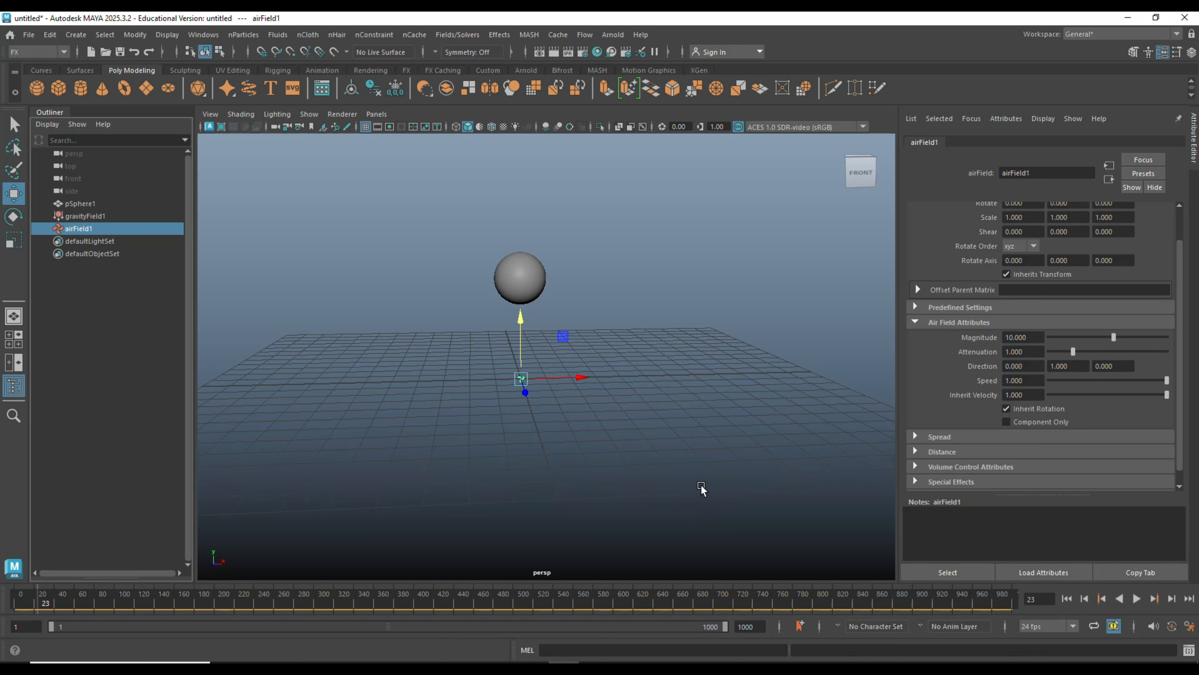
mouse_move(704, 487)
left_mouse_down("alt")
mouse_move(690, 501)
mouse_move(697, 485)
left_mouse_up("alt")
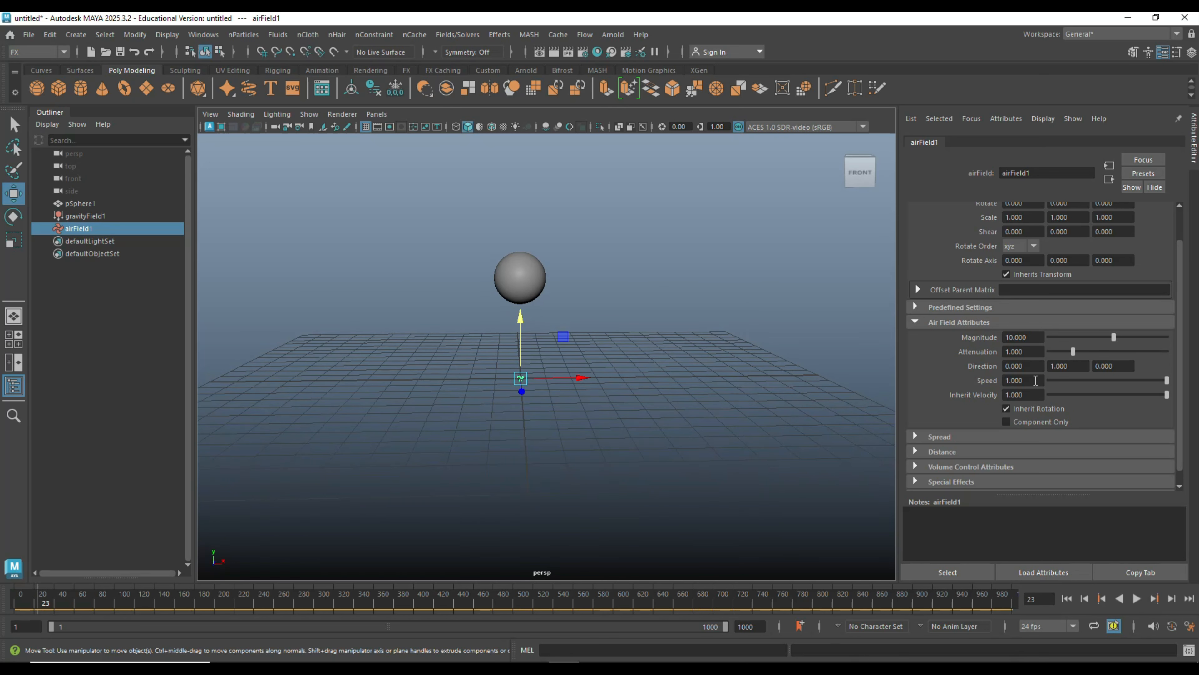
Set the air field's speed to 10 and play the simulation from the first frame
left_click_drag(1035, 380, 936, 377)
type("10")
key("Return")
left_click_drag(262, 603, 18, 605)
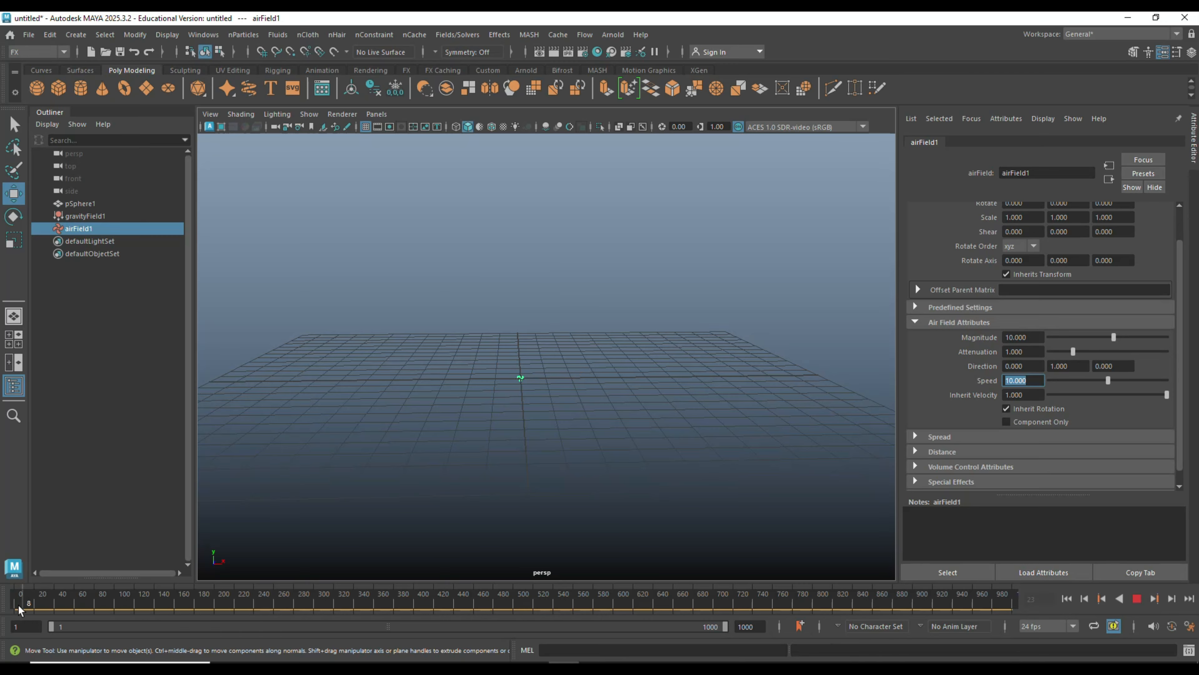
left_click(1135, 599)
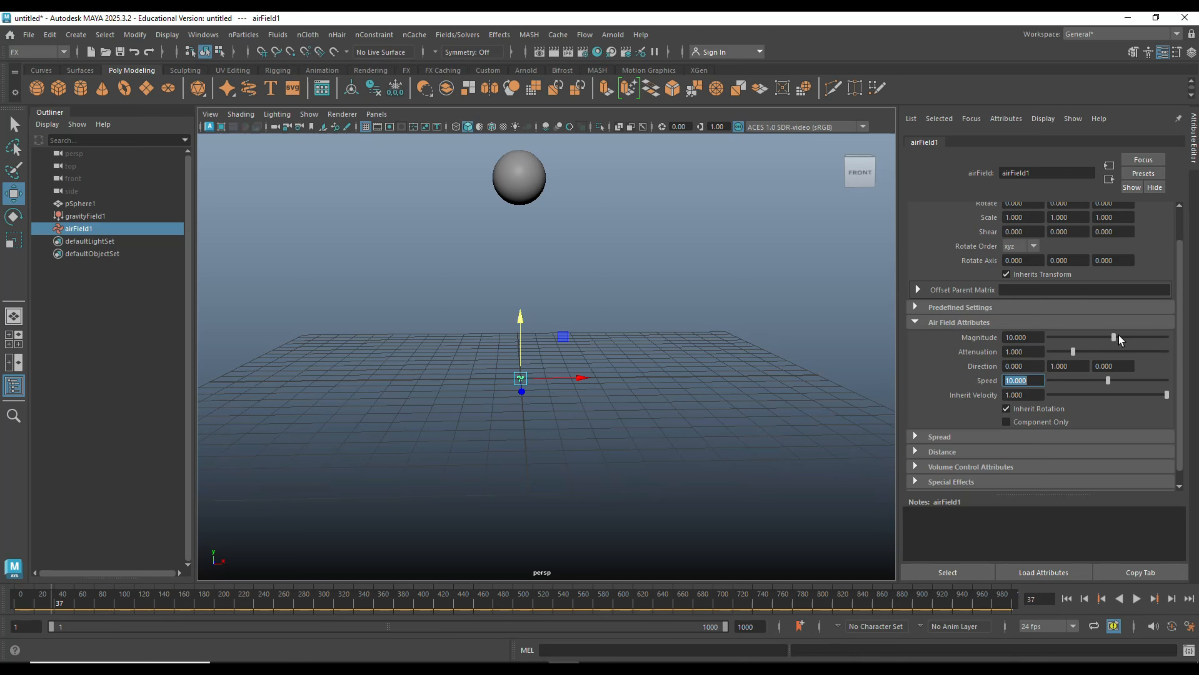
Set the air field's magnitude to 50 and test the simulation from the first frame, rewinding at the end
left_click(1042, 337)
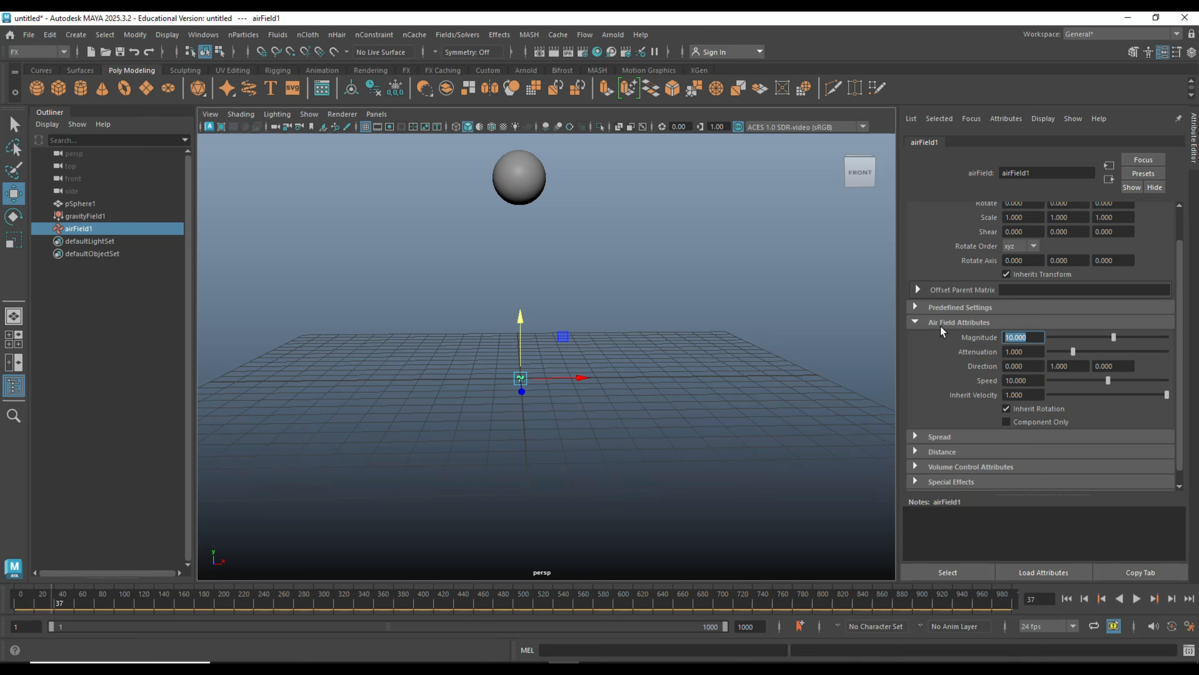
type("50")
key("Return")
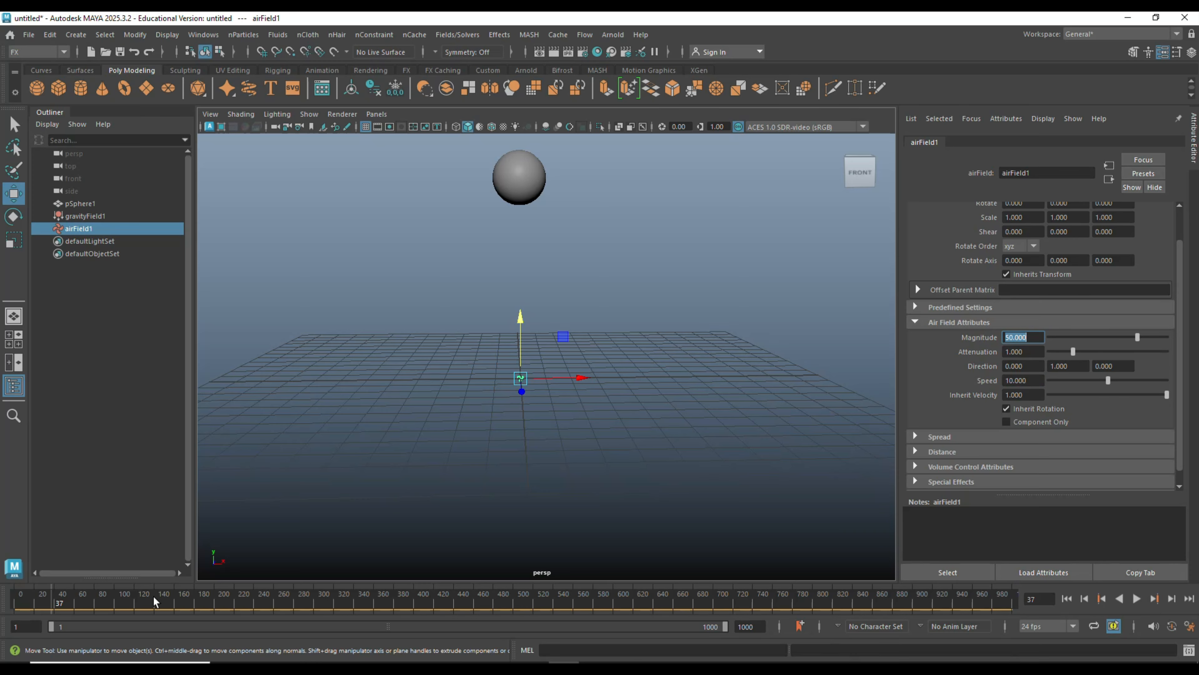
left_click(21, 599)
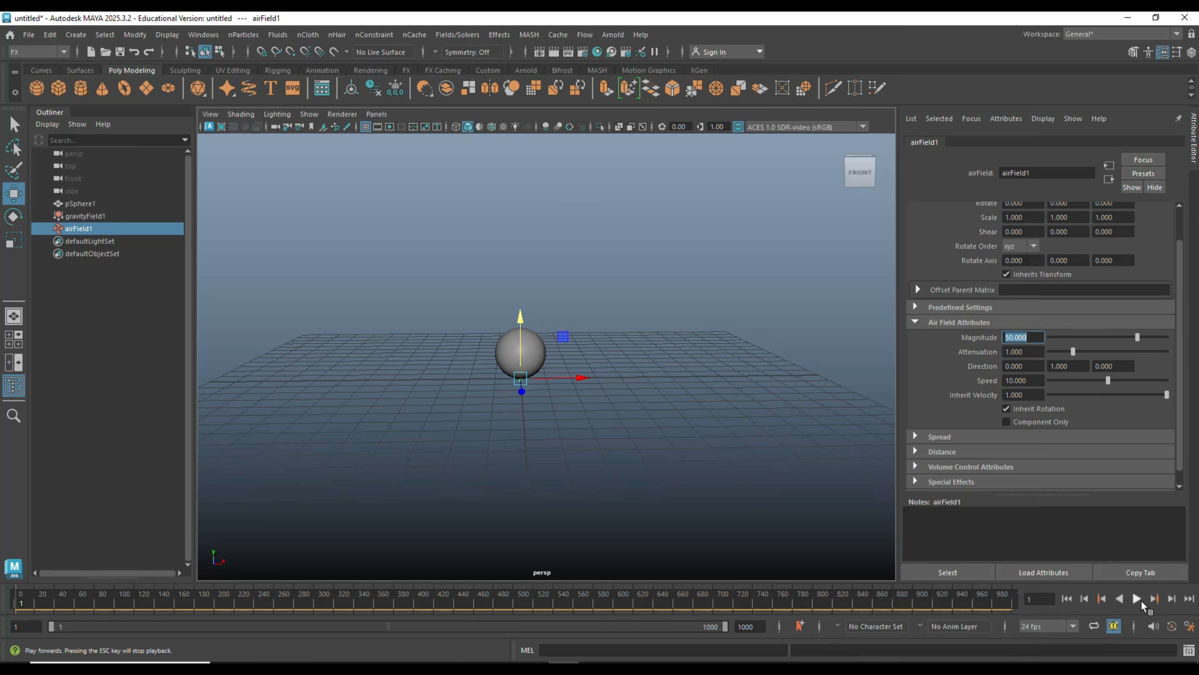
left_click(1138, 598)
left_click(1138, 598)
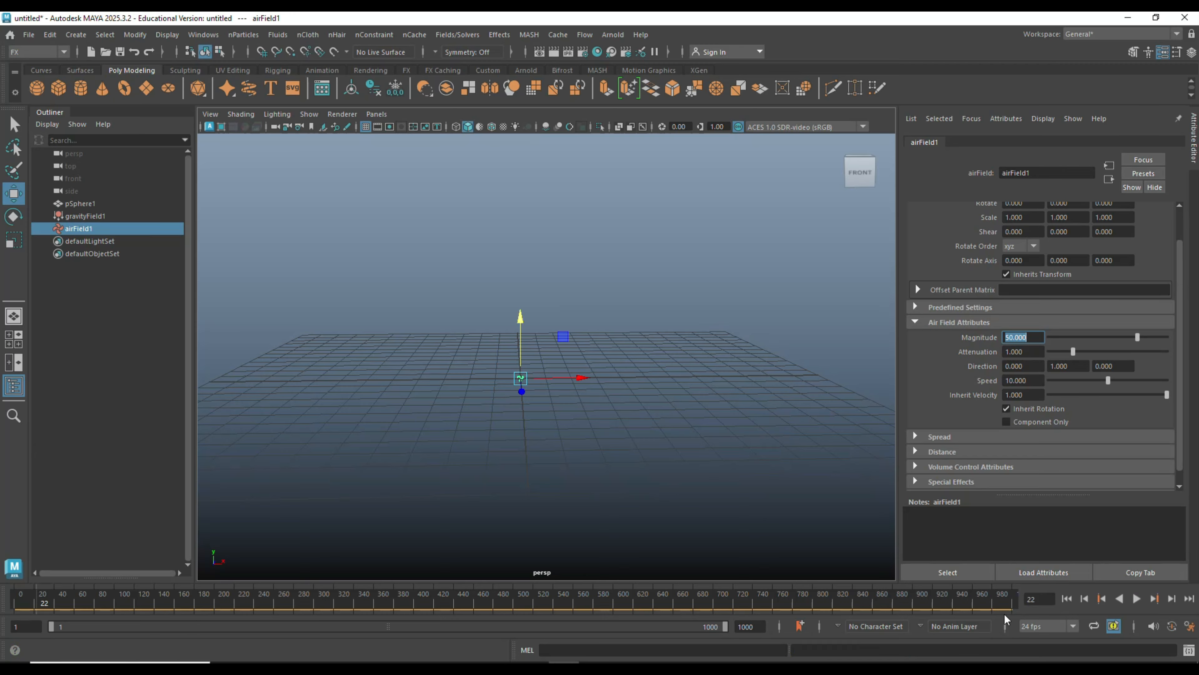
left_click(1067, 598)
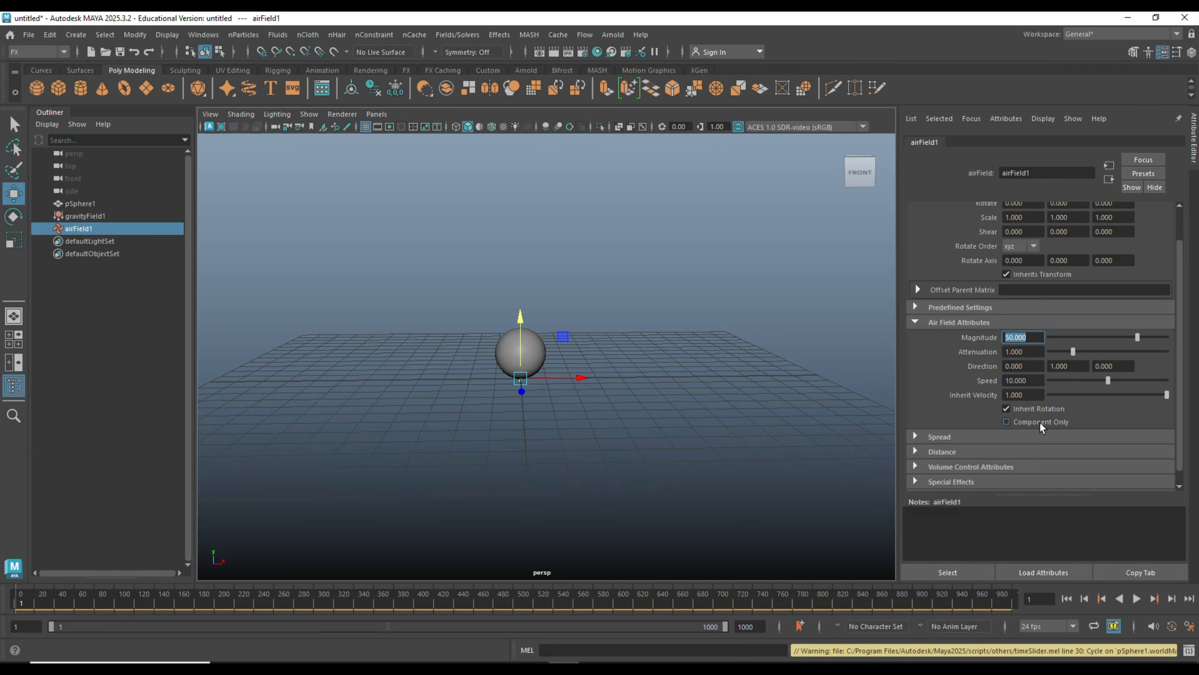
Set the air field's direction to 1, 0, 0 so that it blows along the X axis
left_click(1038, 368)
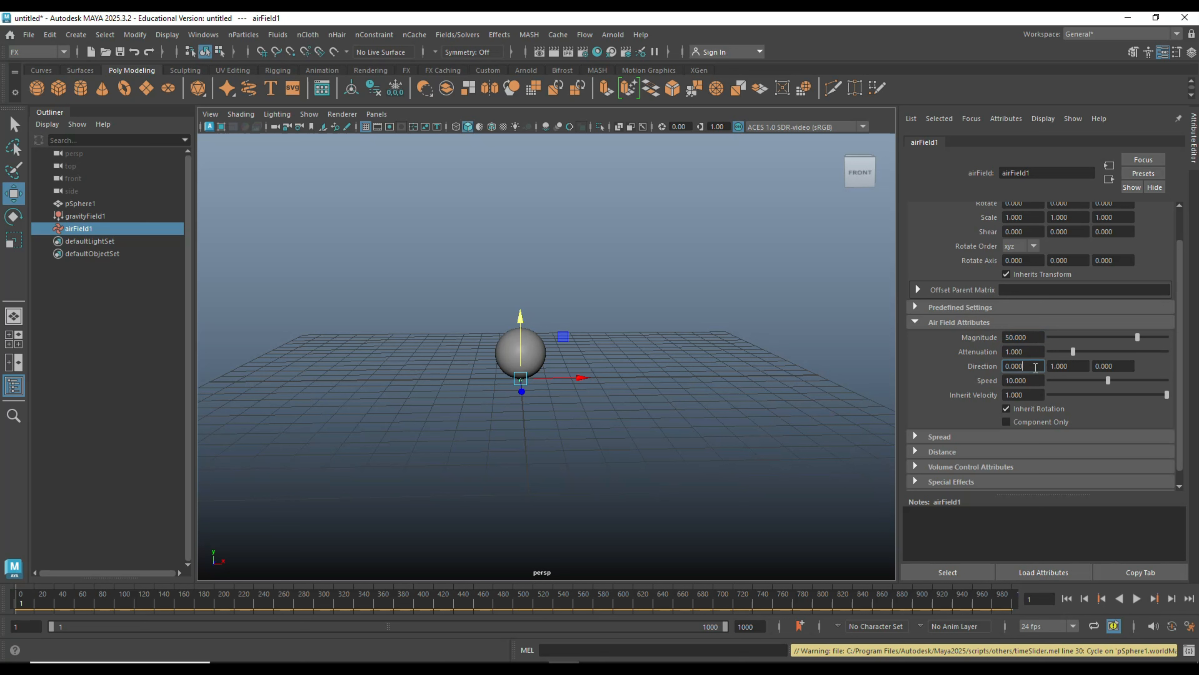
type("1")
key("Return")
left_click(1082, 365)
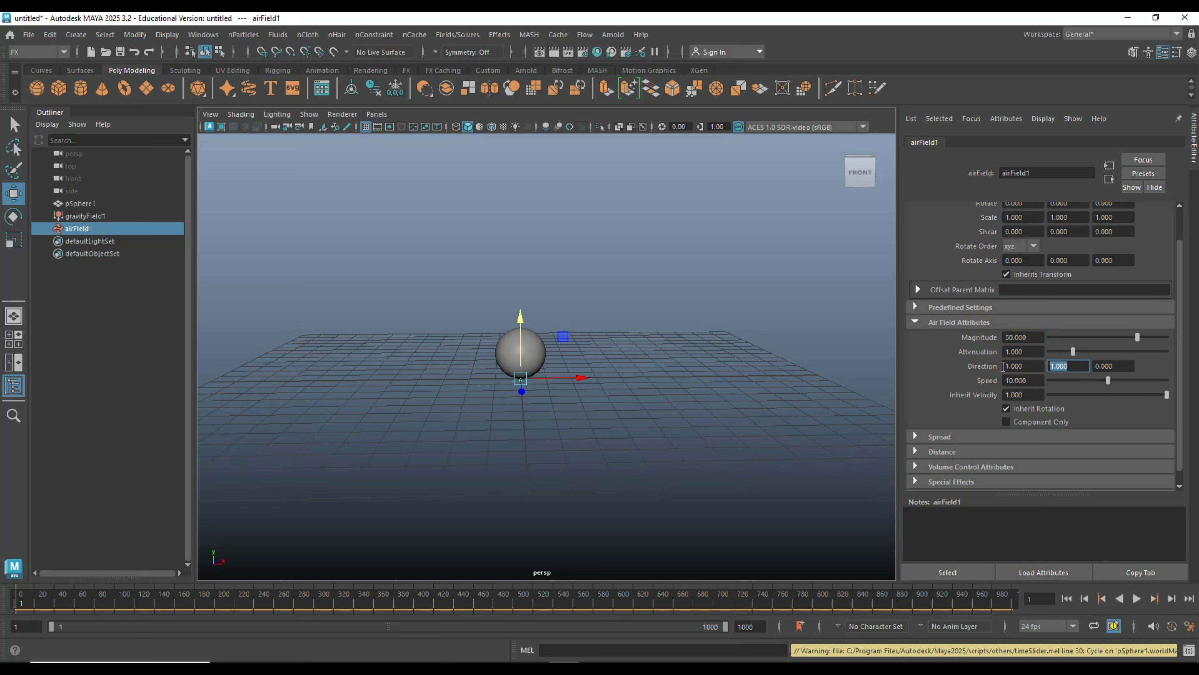
type("0")
key("Return")
Set the air field's speed to 1 and briefly play the simulation to check the sphere's sideways motion
left_click(1020, 381)
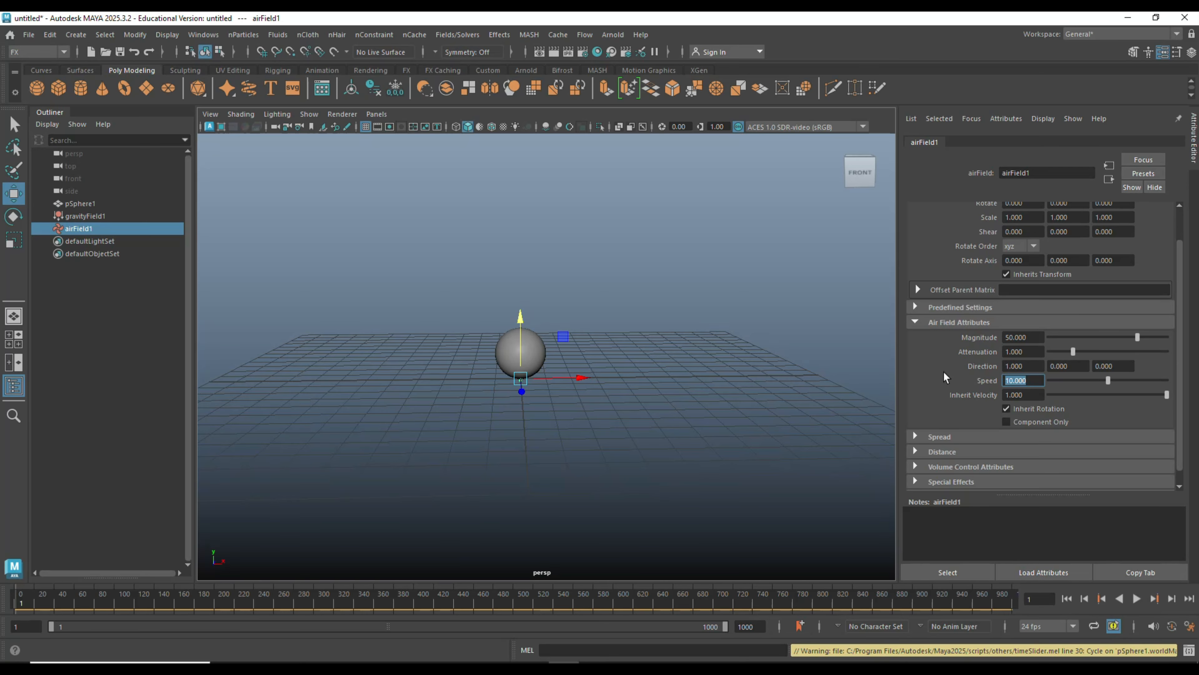
type("1")
key("Return")
left_click_drag(865, 538, 676, 462, "alt")
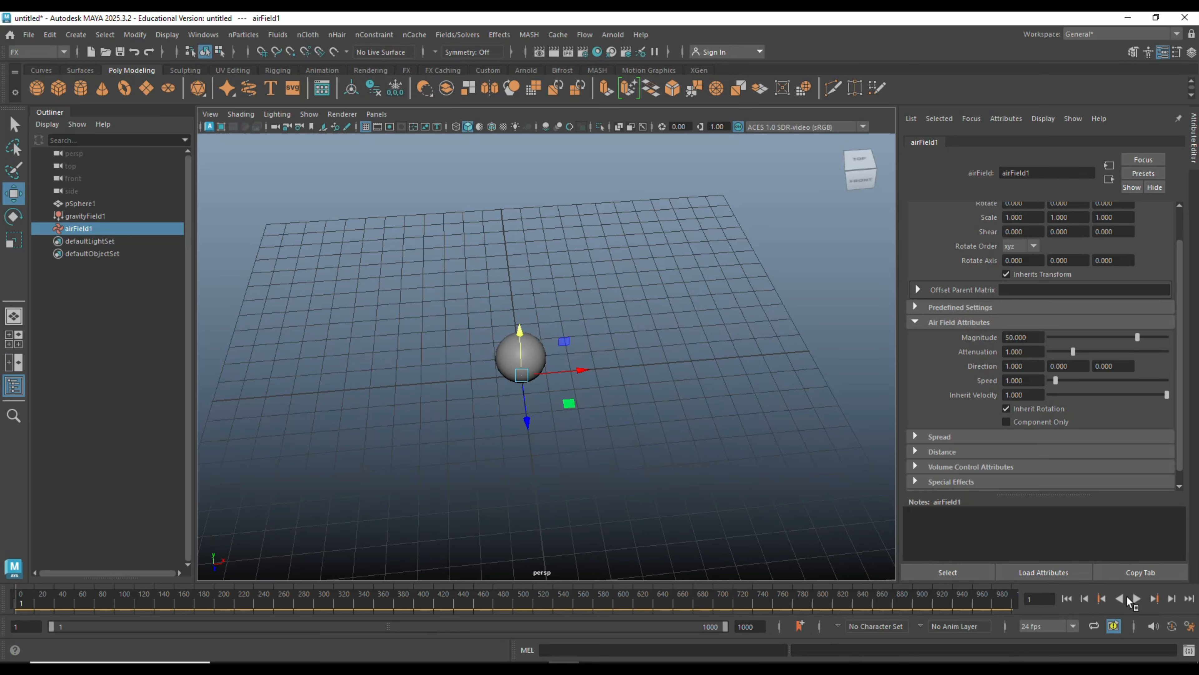
left_click(1136, 598)
left_click(1136, 597)
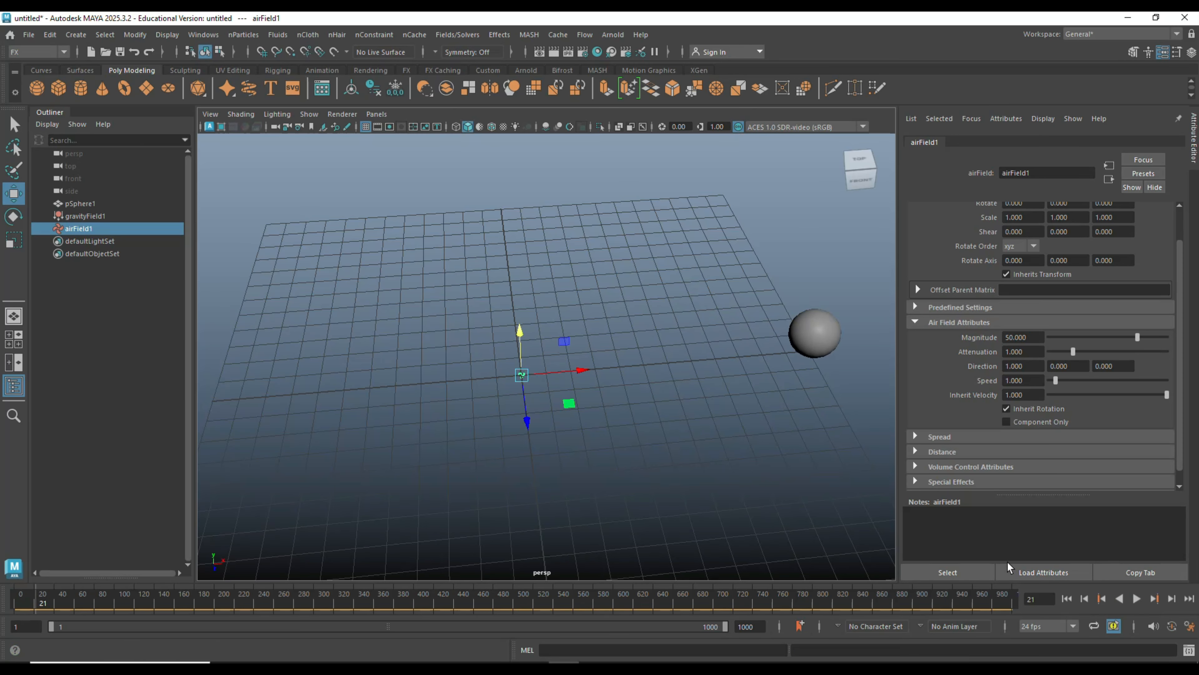
left_click_drag(628, 439, 678, 417, "alt")
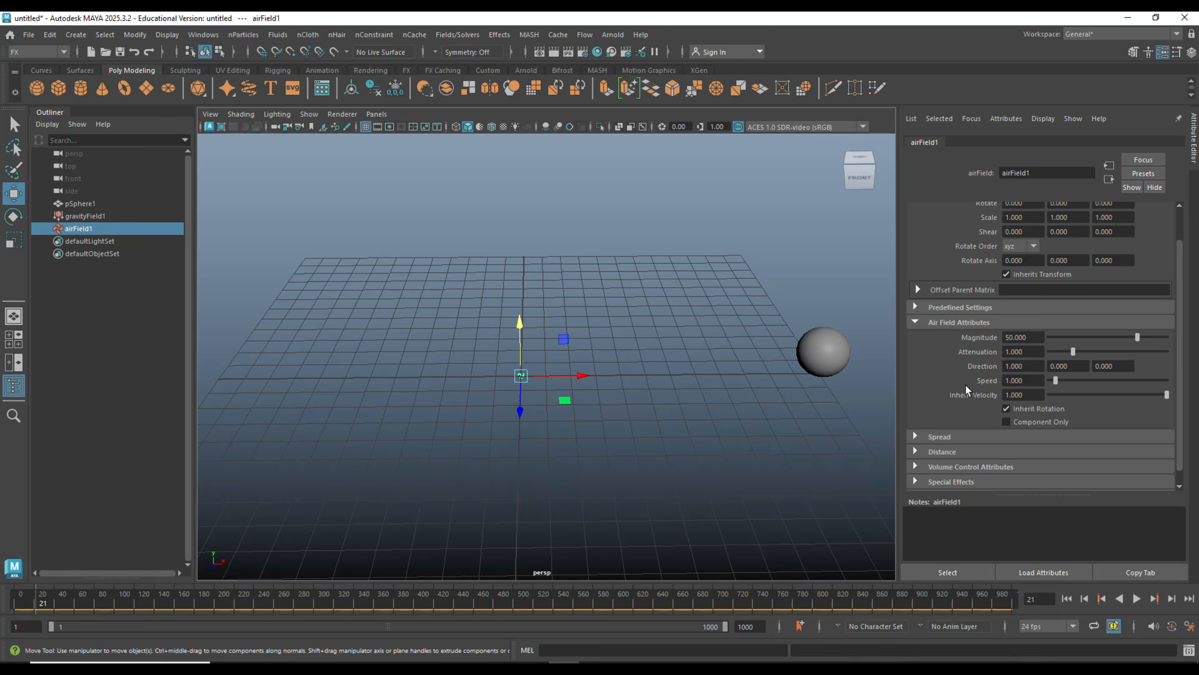
Set the air field's X direction to 0 and return the timeline to the first frame
left_click(1031, 367)
type("0")
key("Return")
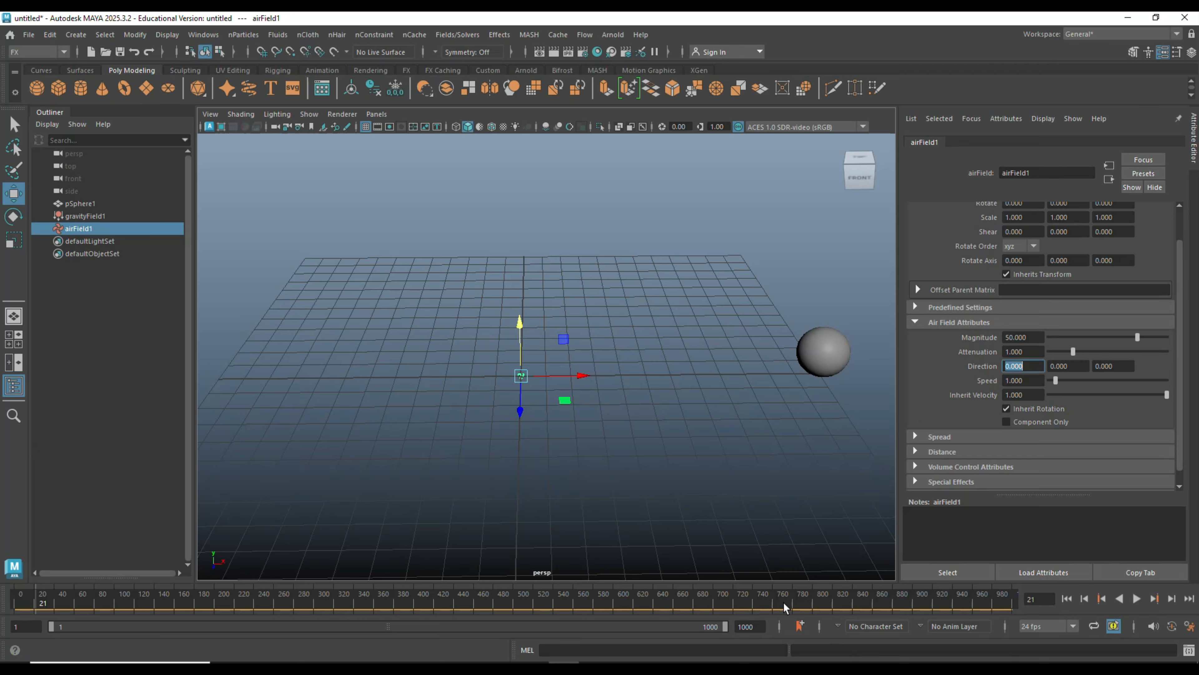
left_click_drag(94, 604, 14, 605)
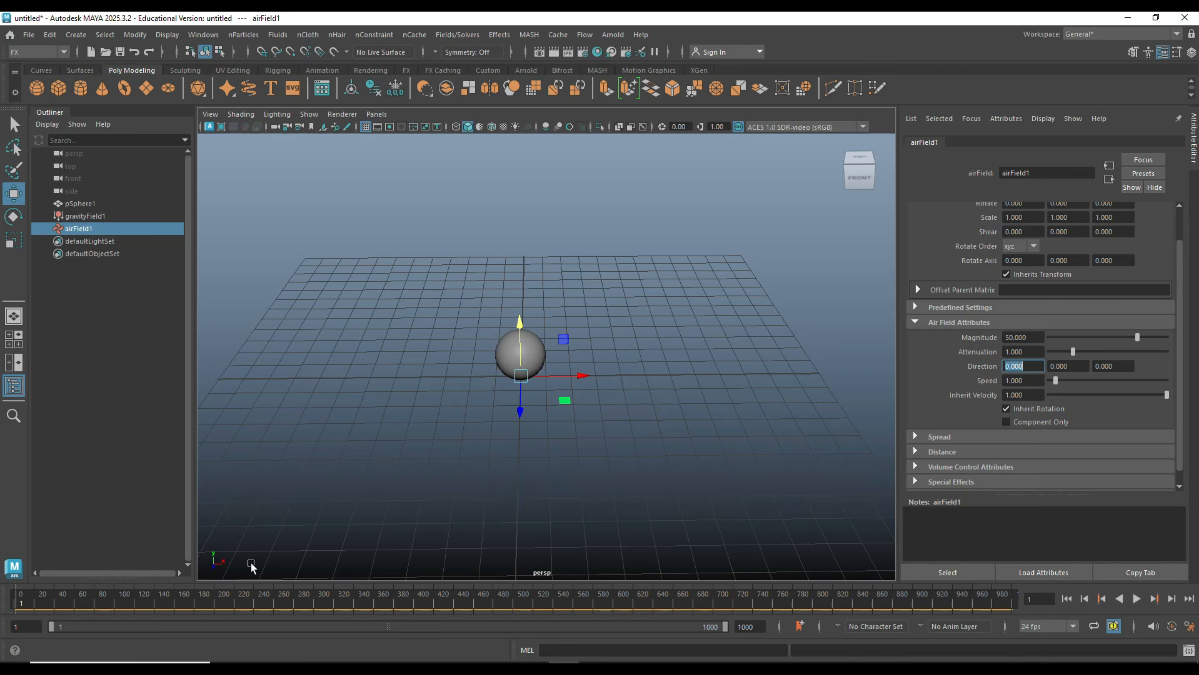
mouse_move(581, 470)
left_mouse_down("alt")
mouse_move(602, 445)
mouse_move(589, 466)
mouse_move(589, 452)
left_mouse_up("alt")
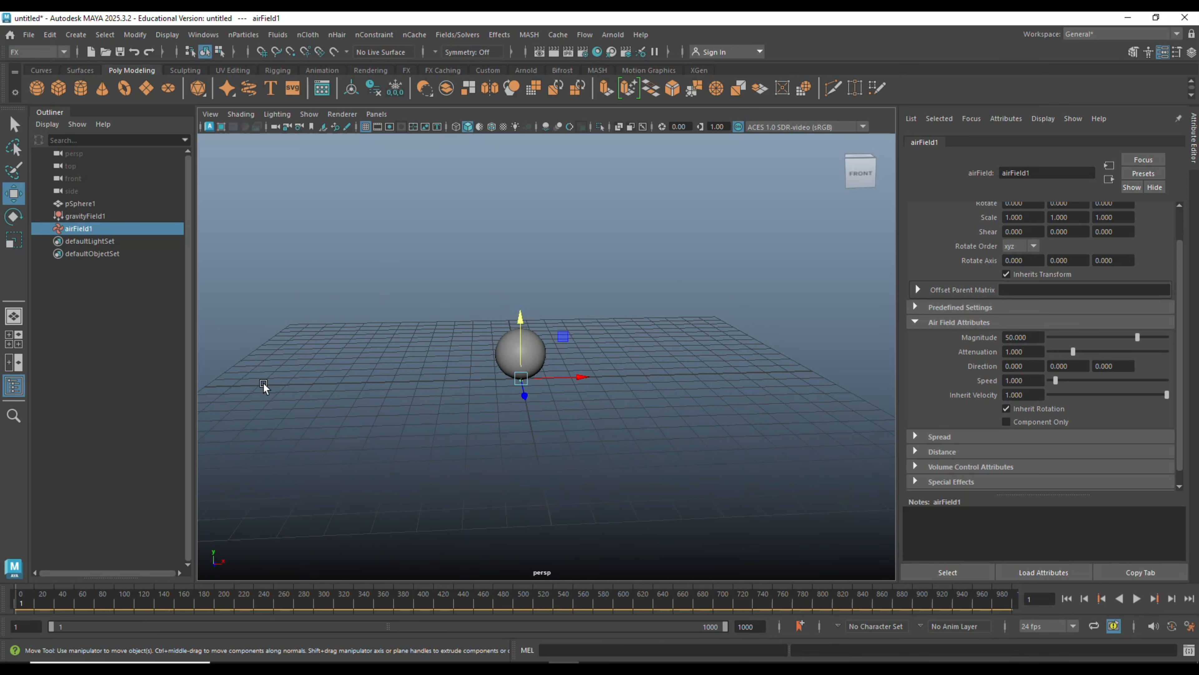
Add a turbulence field to the polygon sphere and view its field attributes
left_click(501, 349)
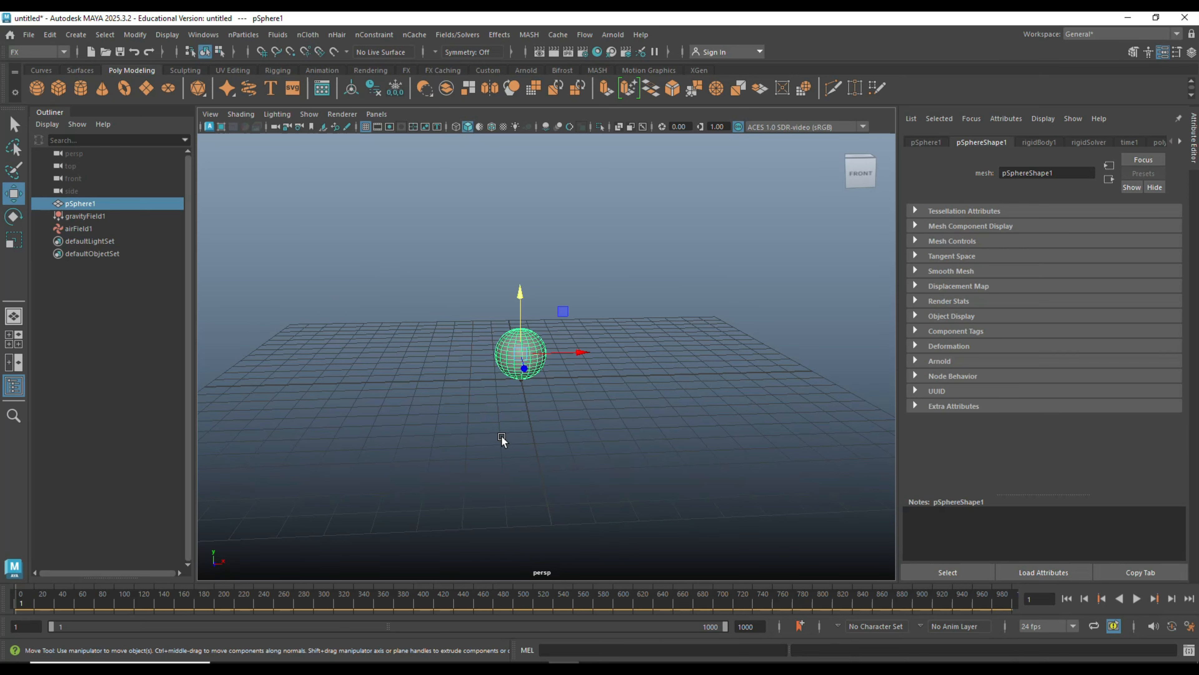
left_click(466, 35)
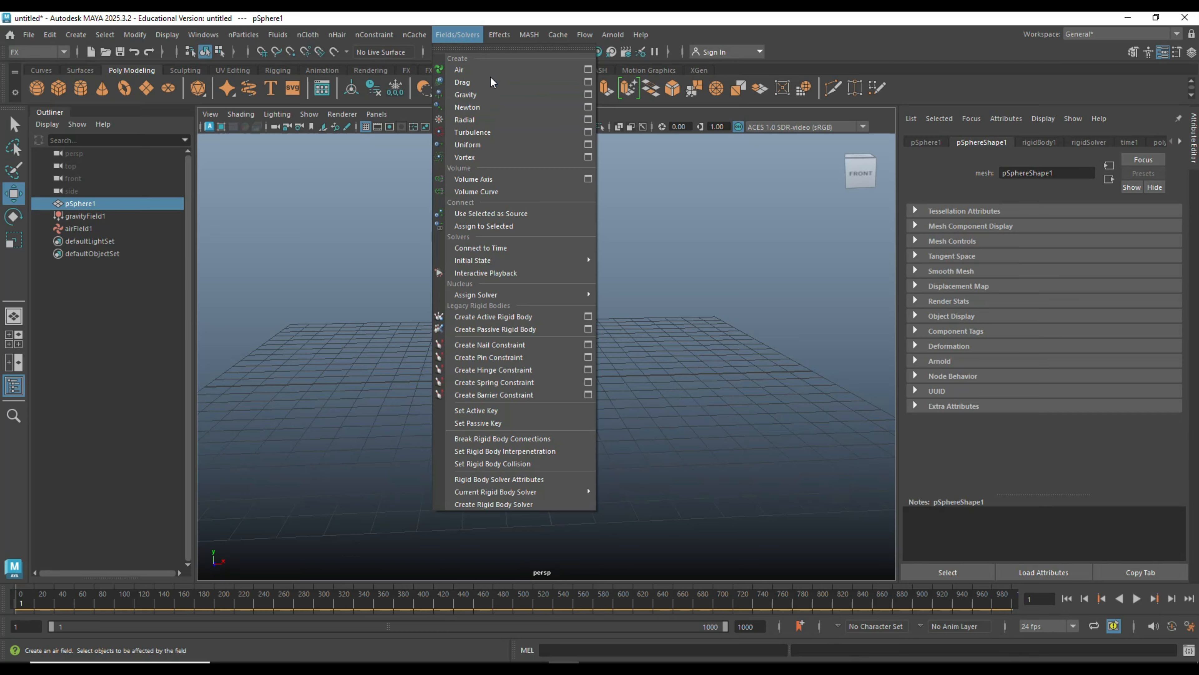
left_click(510, 134)
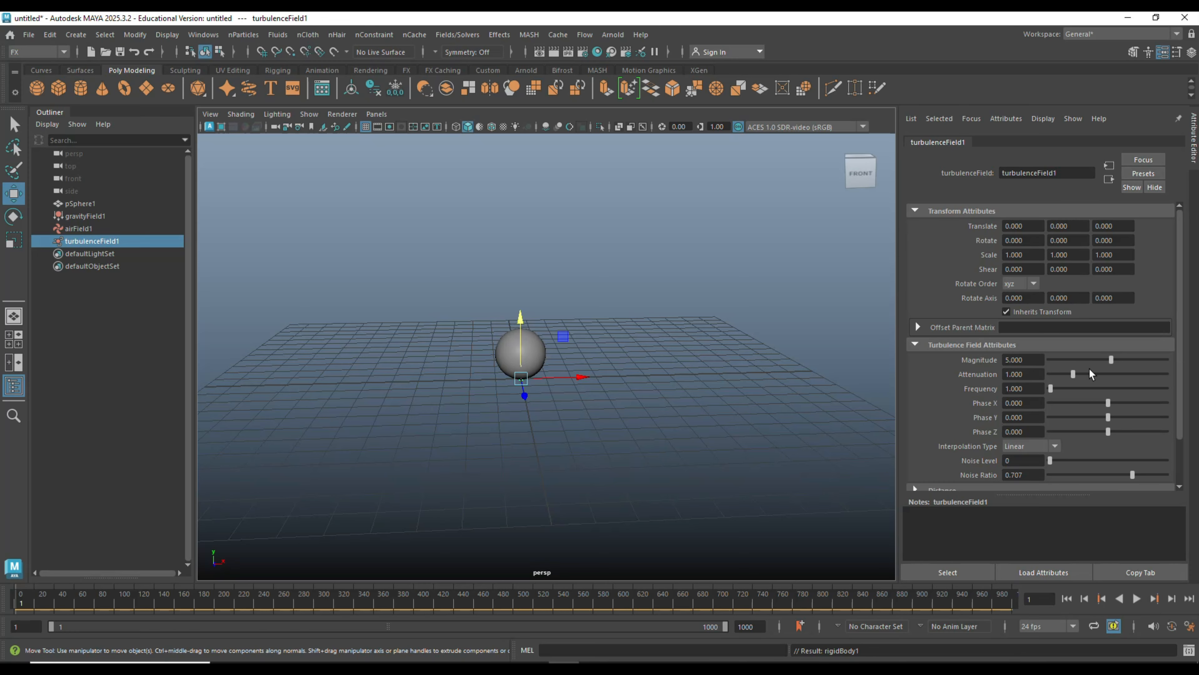
scroll(1096, 415, "down", 2)
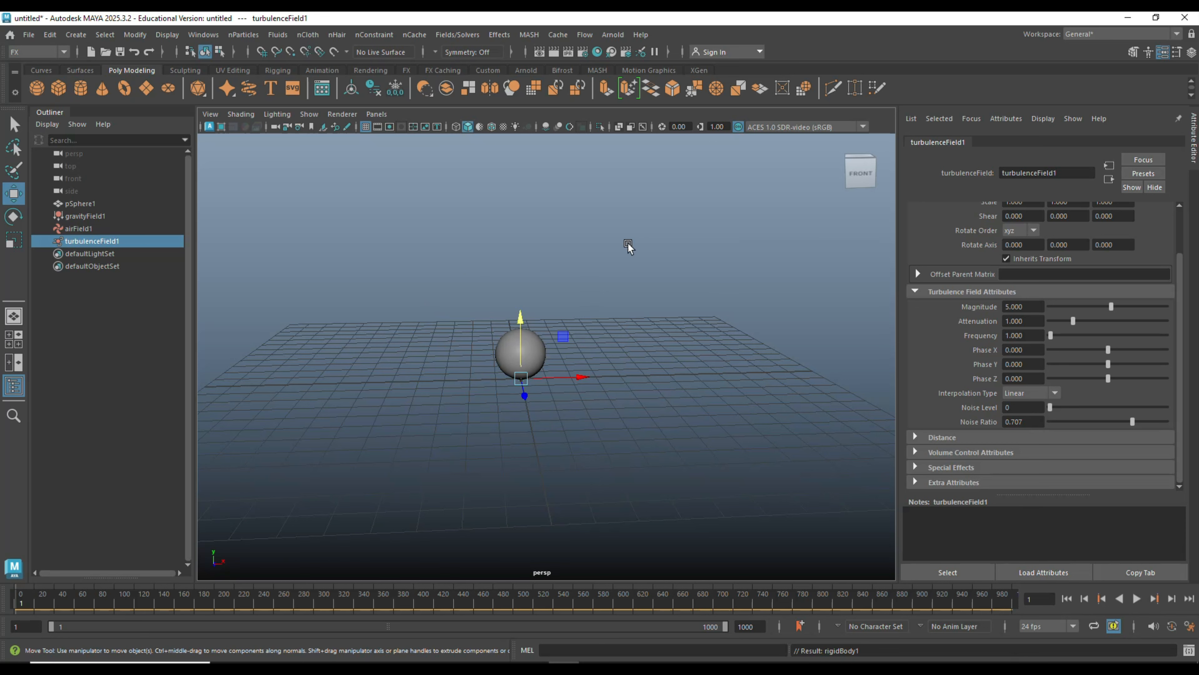
Play the simulation from the first frame twice to examine how turbulence moves the sphere, stopping playback at the end
scroll(628, 243, "up", 2)
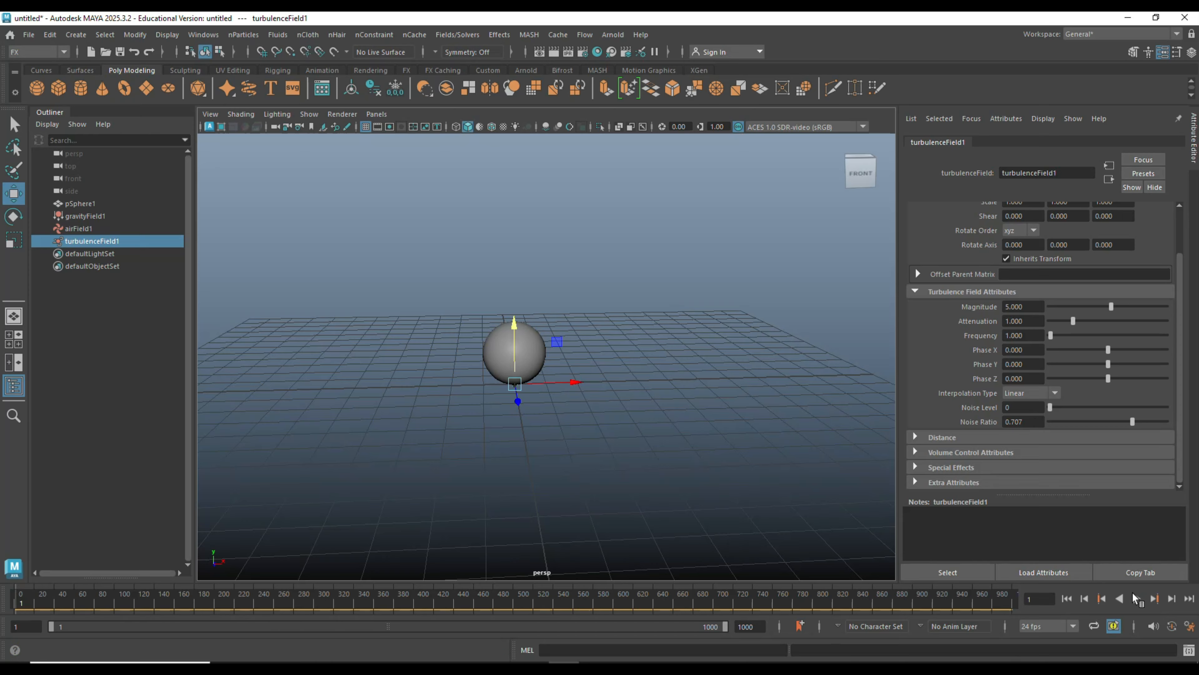
left_click(1137, 599)
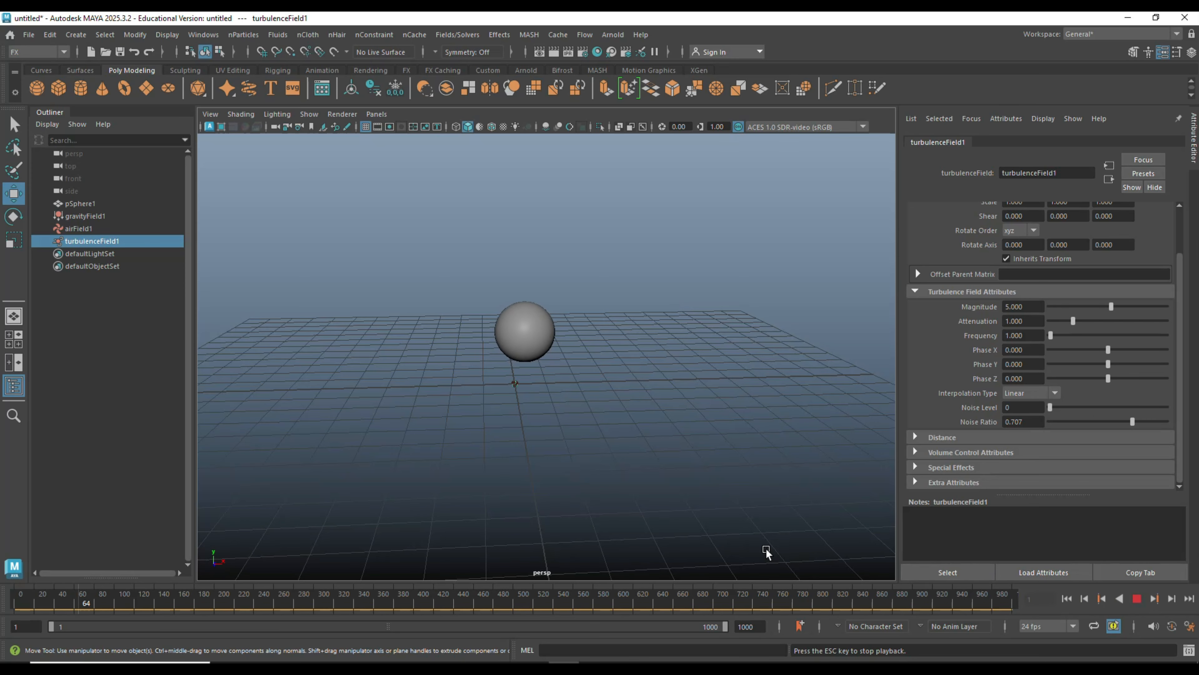
mouse_move(688, 507)
left_mouse_down("alt")
mouse_move(676, 541)
mouse_move(715, 526)
mouse_move(683, 468)
mouse_move(681, 489)
left_mouse_up("alt")
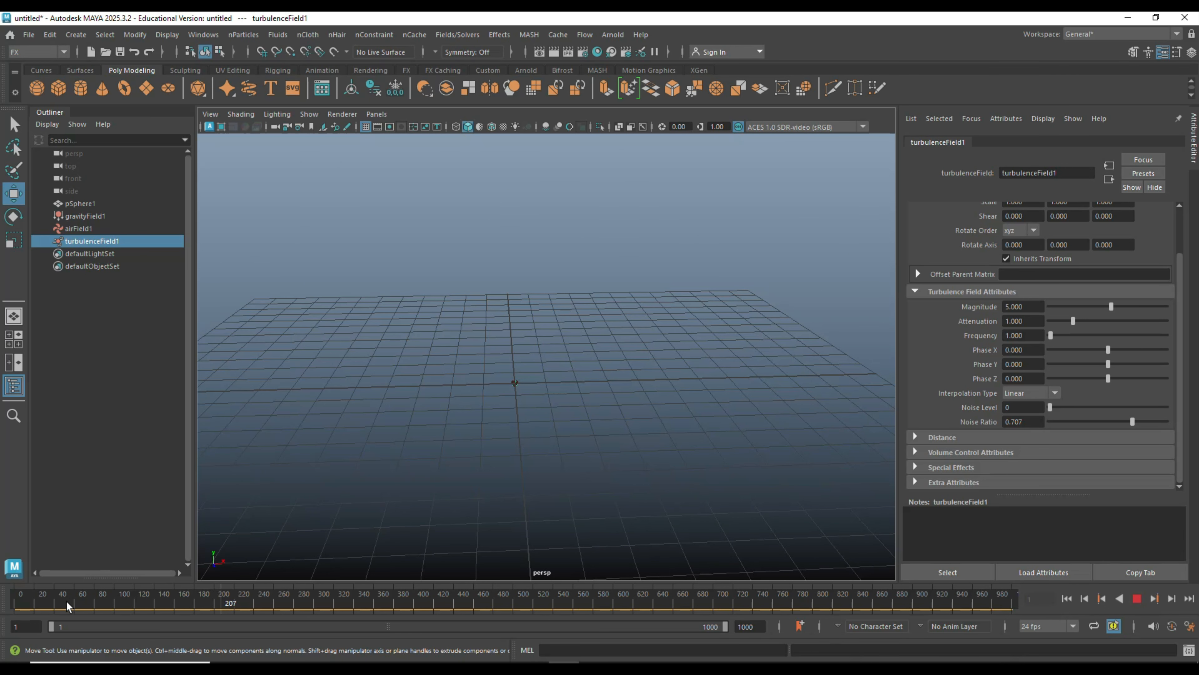
left_click(17, 602)
key("alt+v")
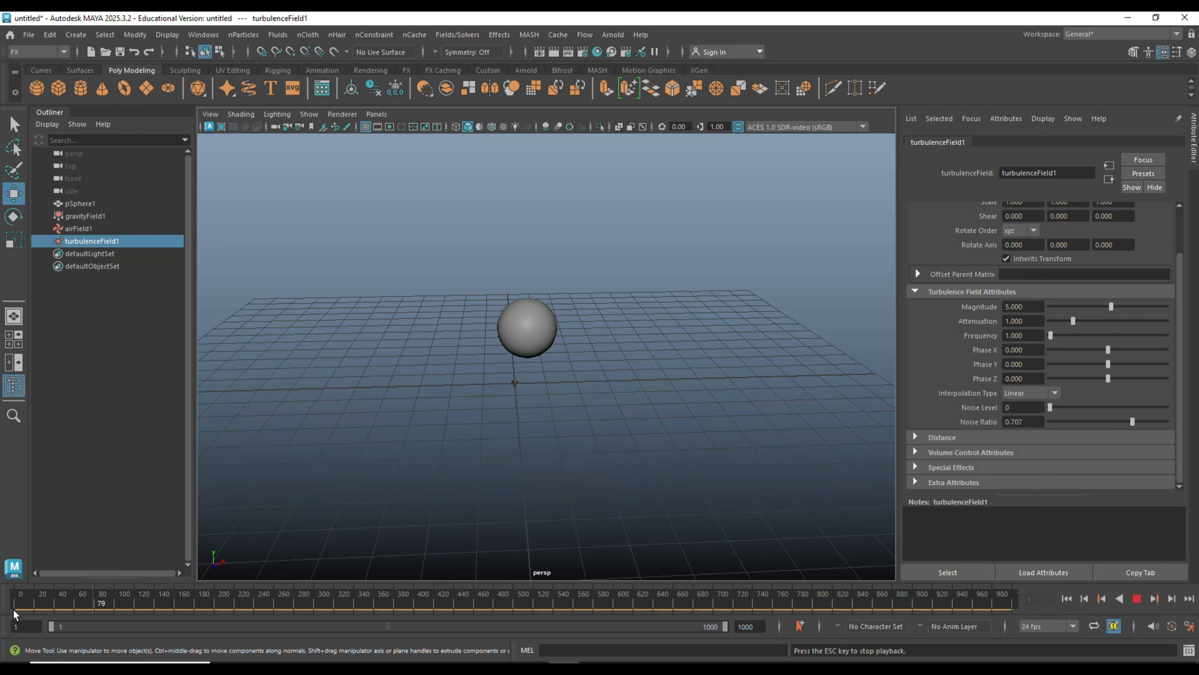
left_click(438, 491)
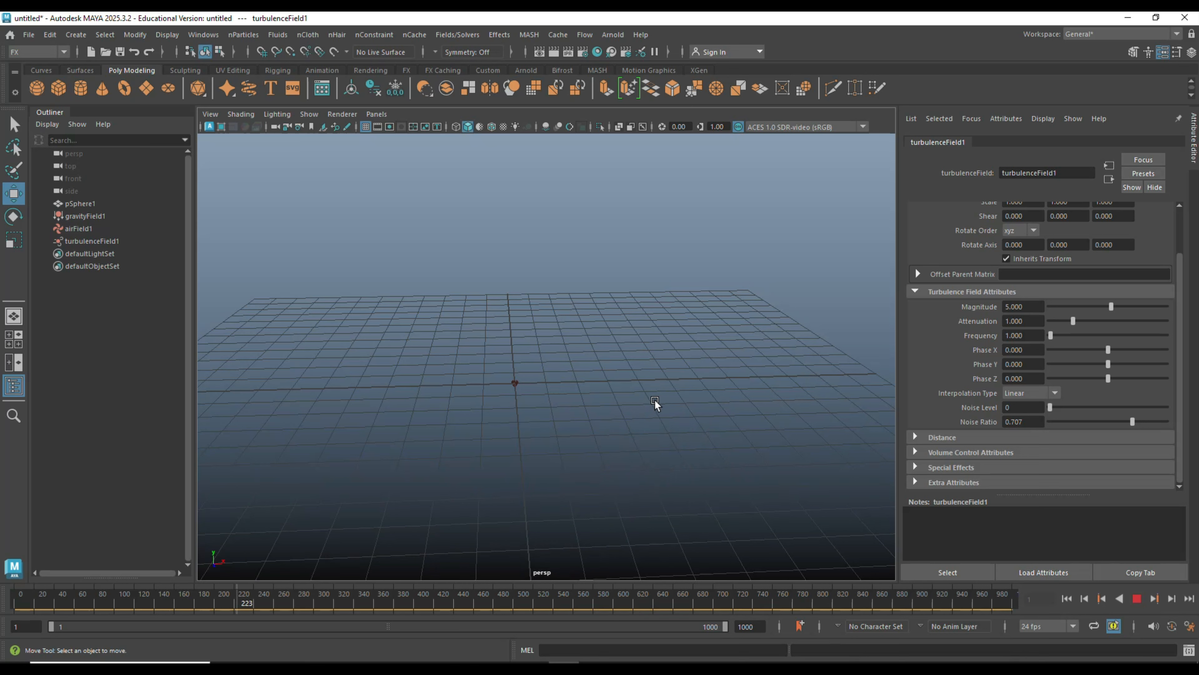
left_click(1137, 599)
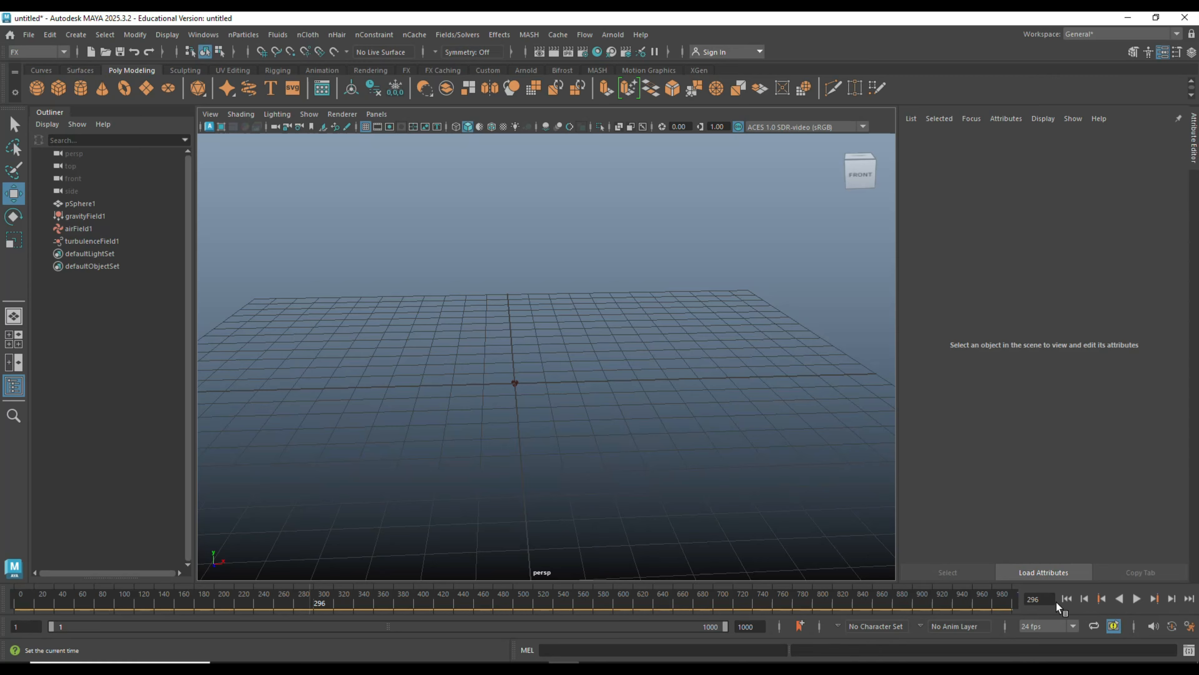